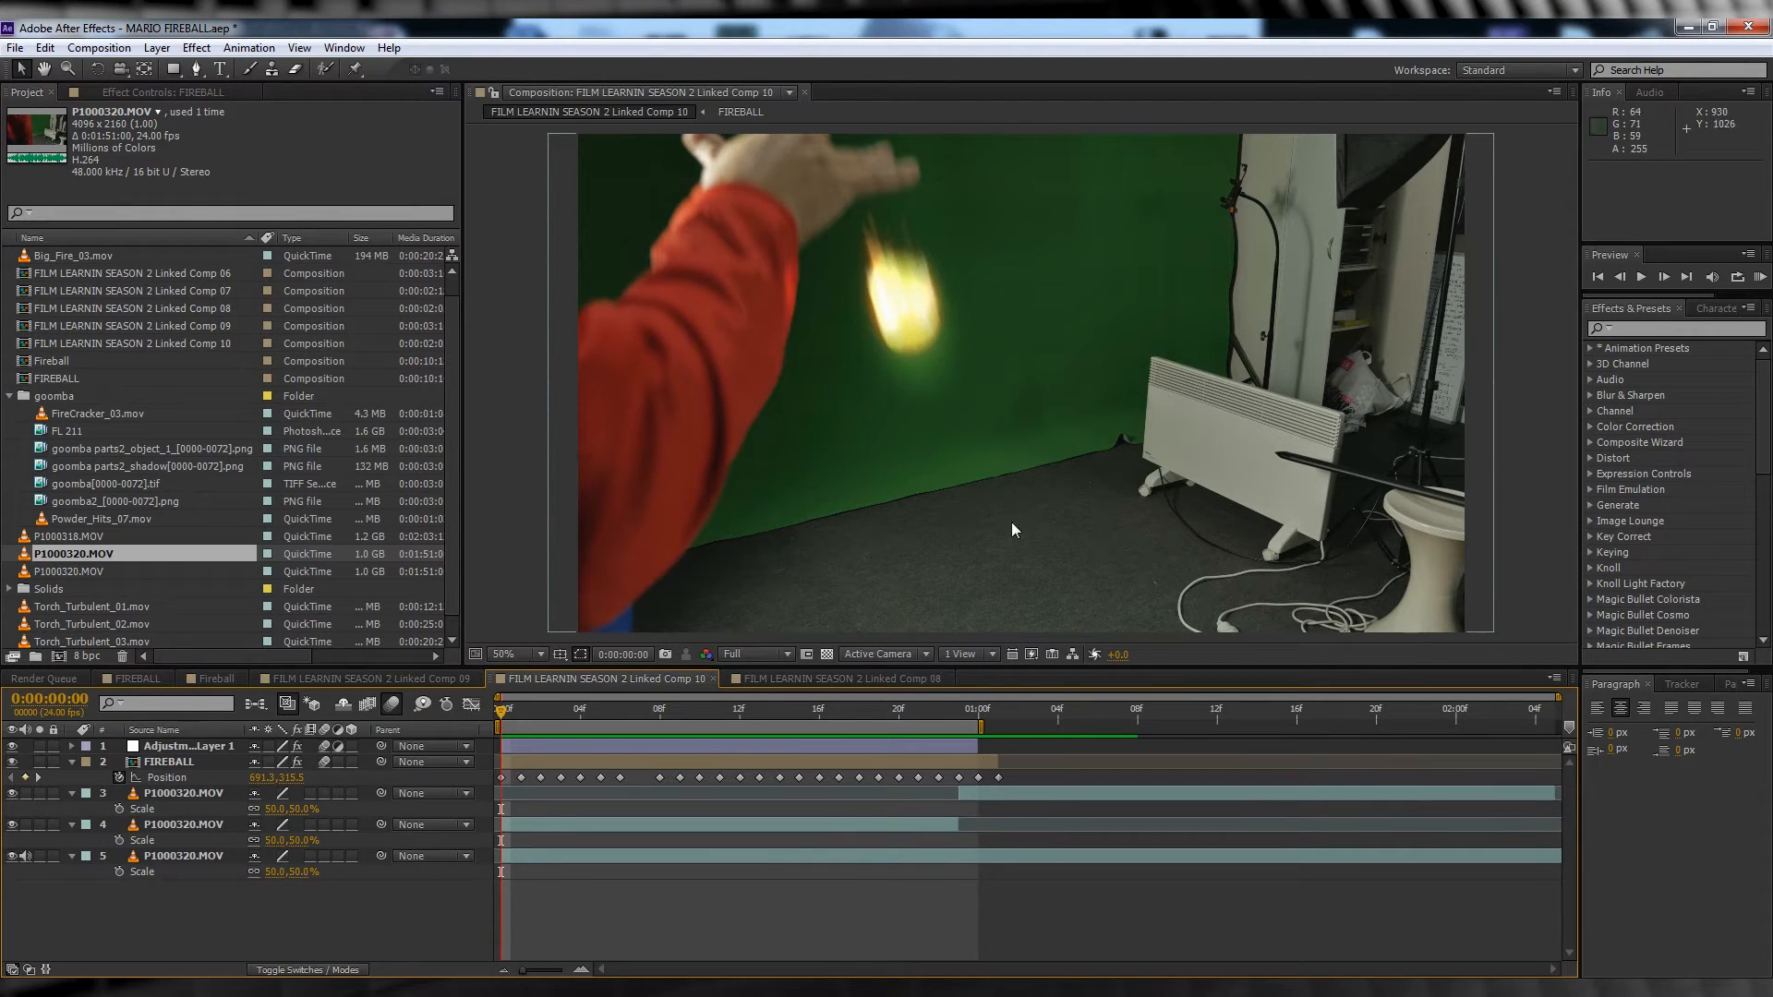
Step: Extend the work area to the full composition and preview the fireball animation
key("space")
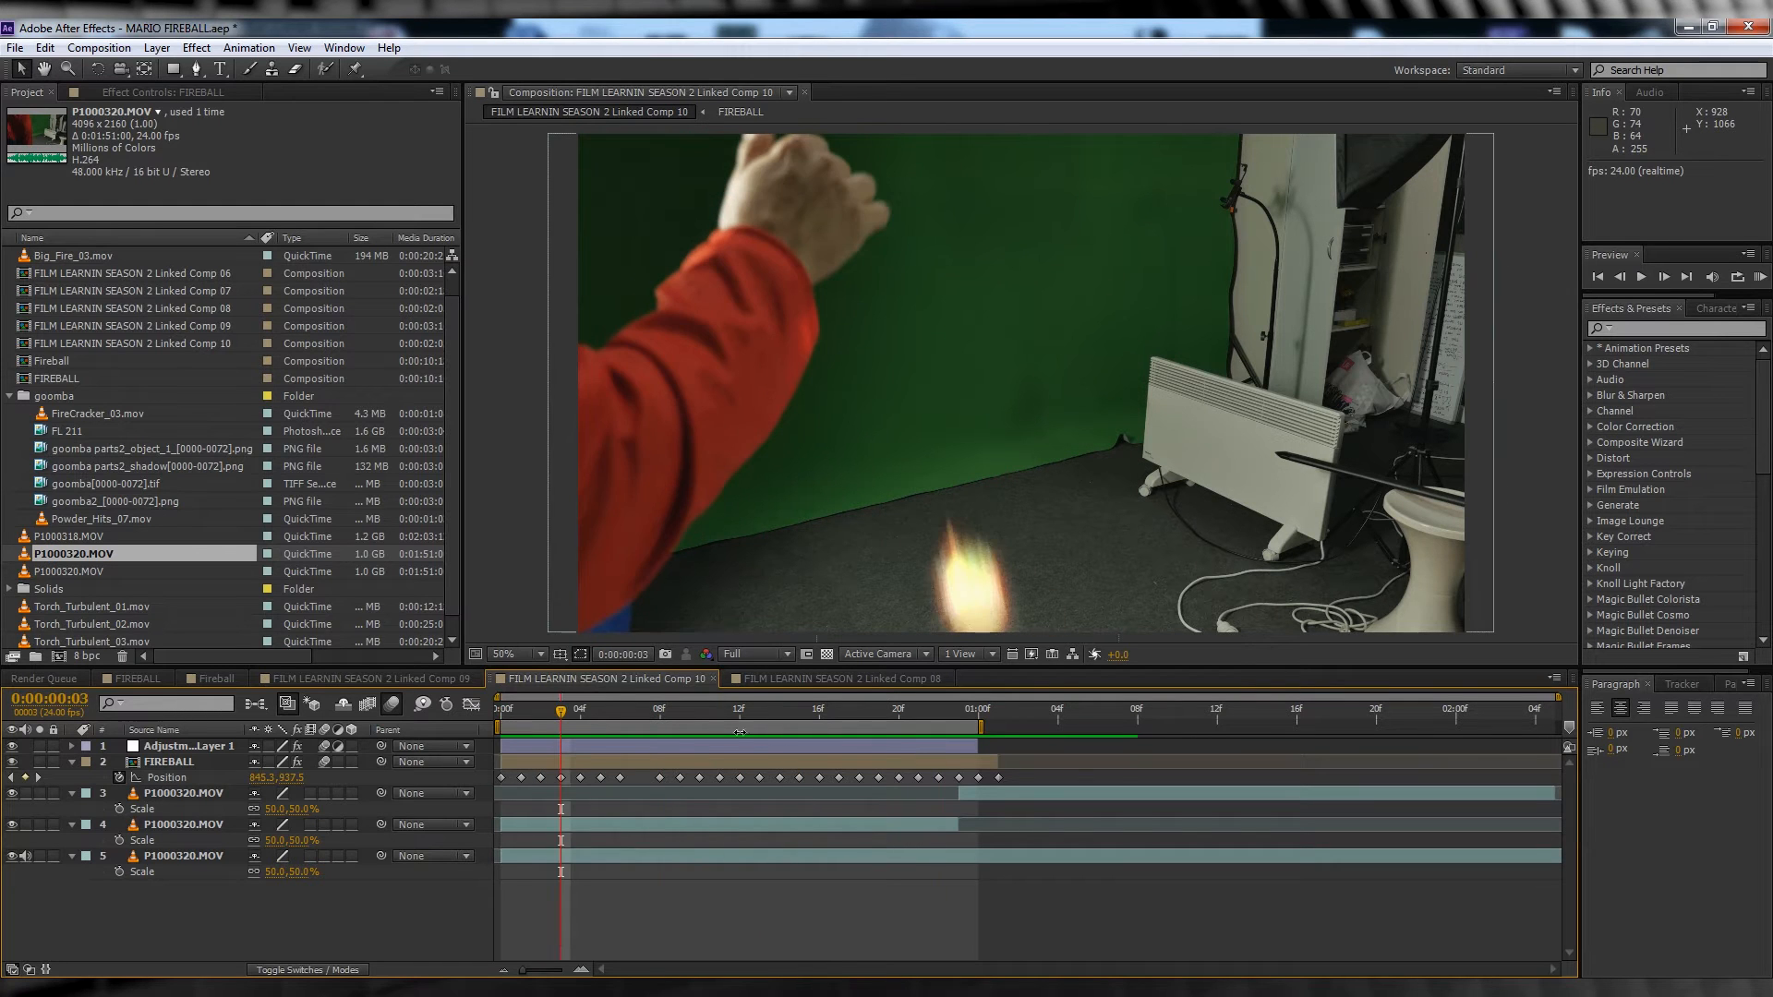
left_click_drag(710, 711, 1175, 726)
double_click(1175, 725)
key("KP_0")
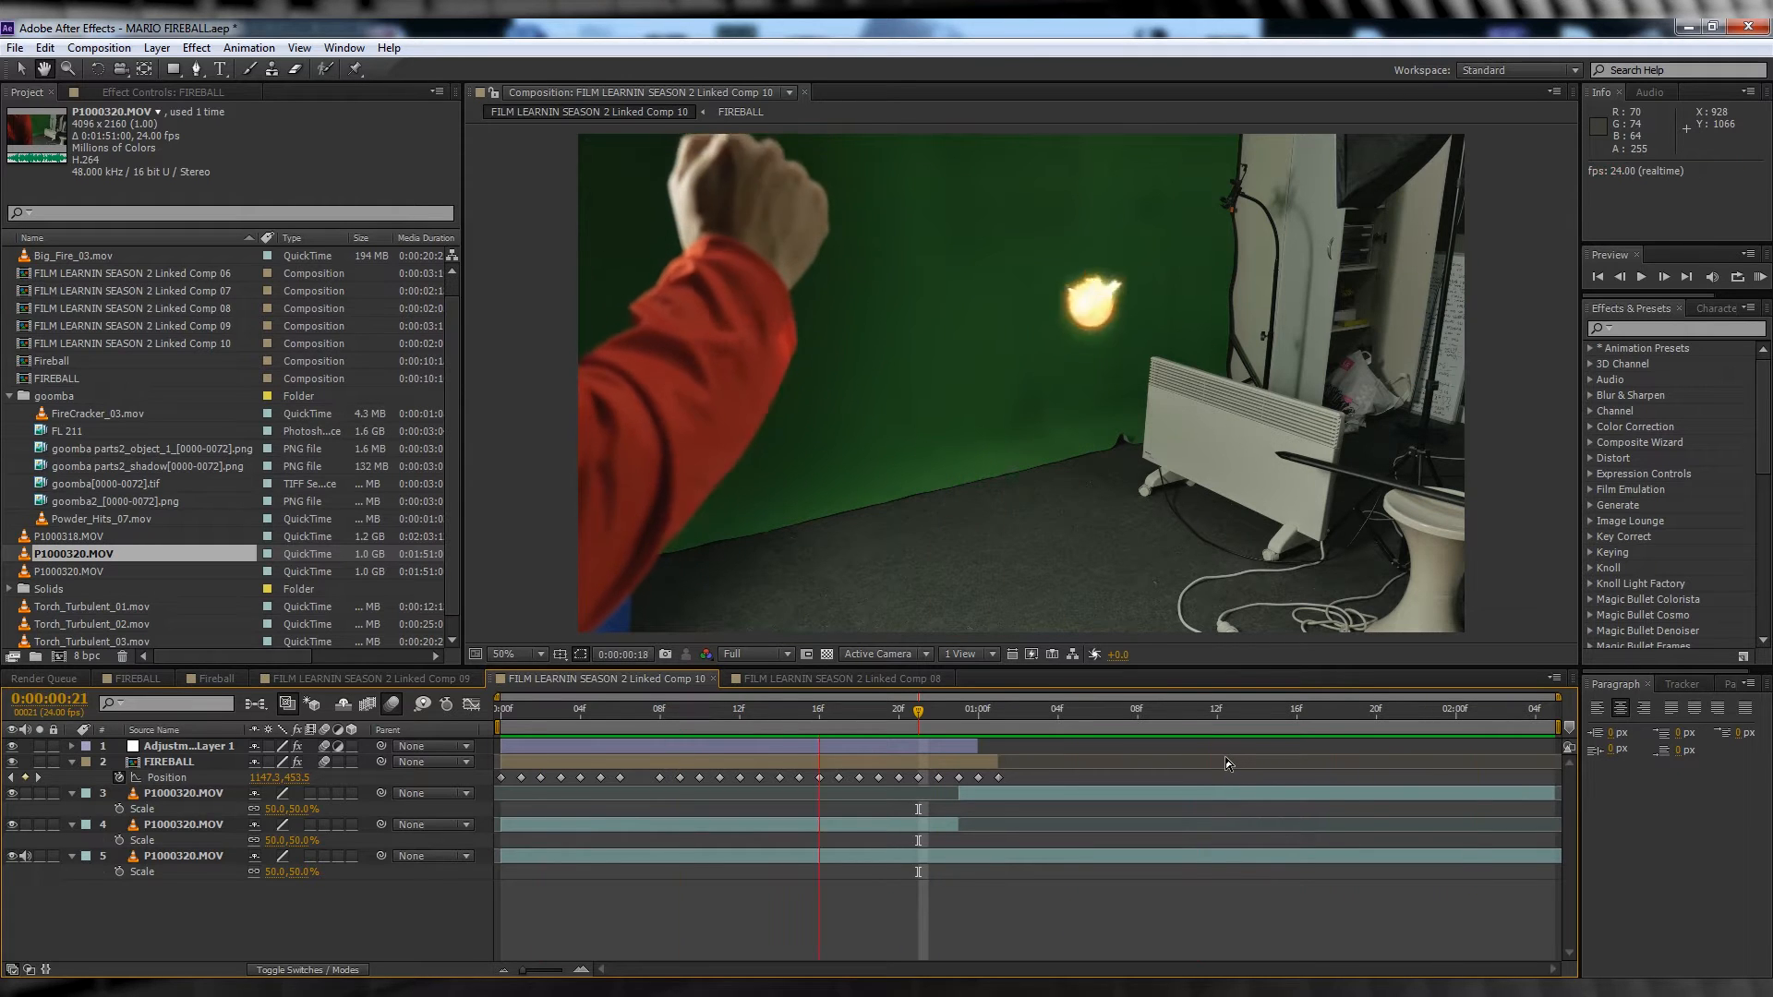
Step: Split the P1000320.MOV layer at 0:00:01:01, where the fireball animation ends
left_click(1037, 729)
left_click_drag(972, 713, 1006, 713)
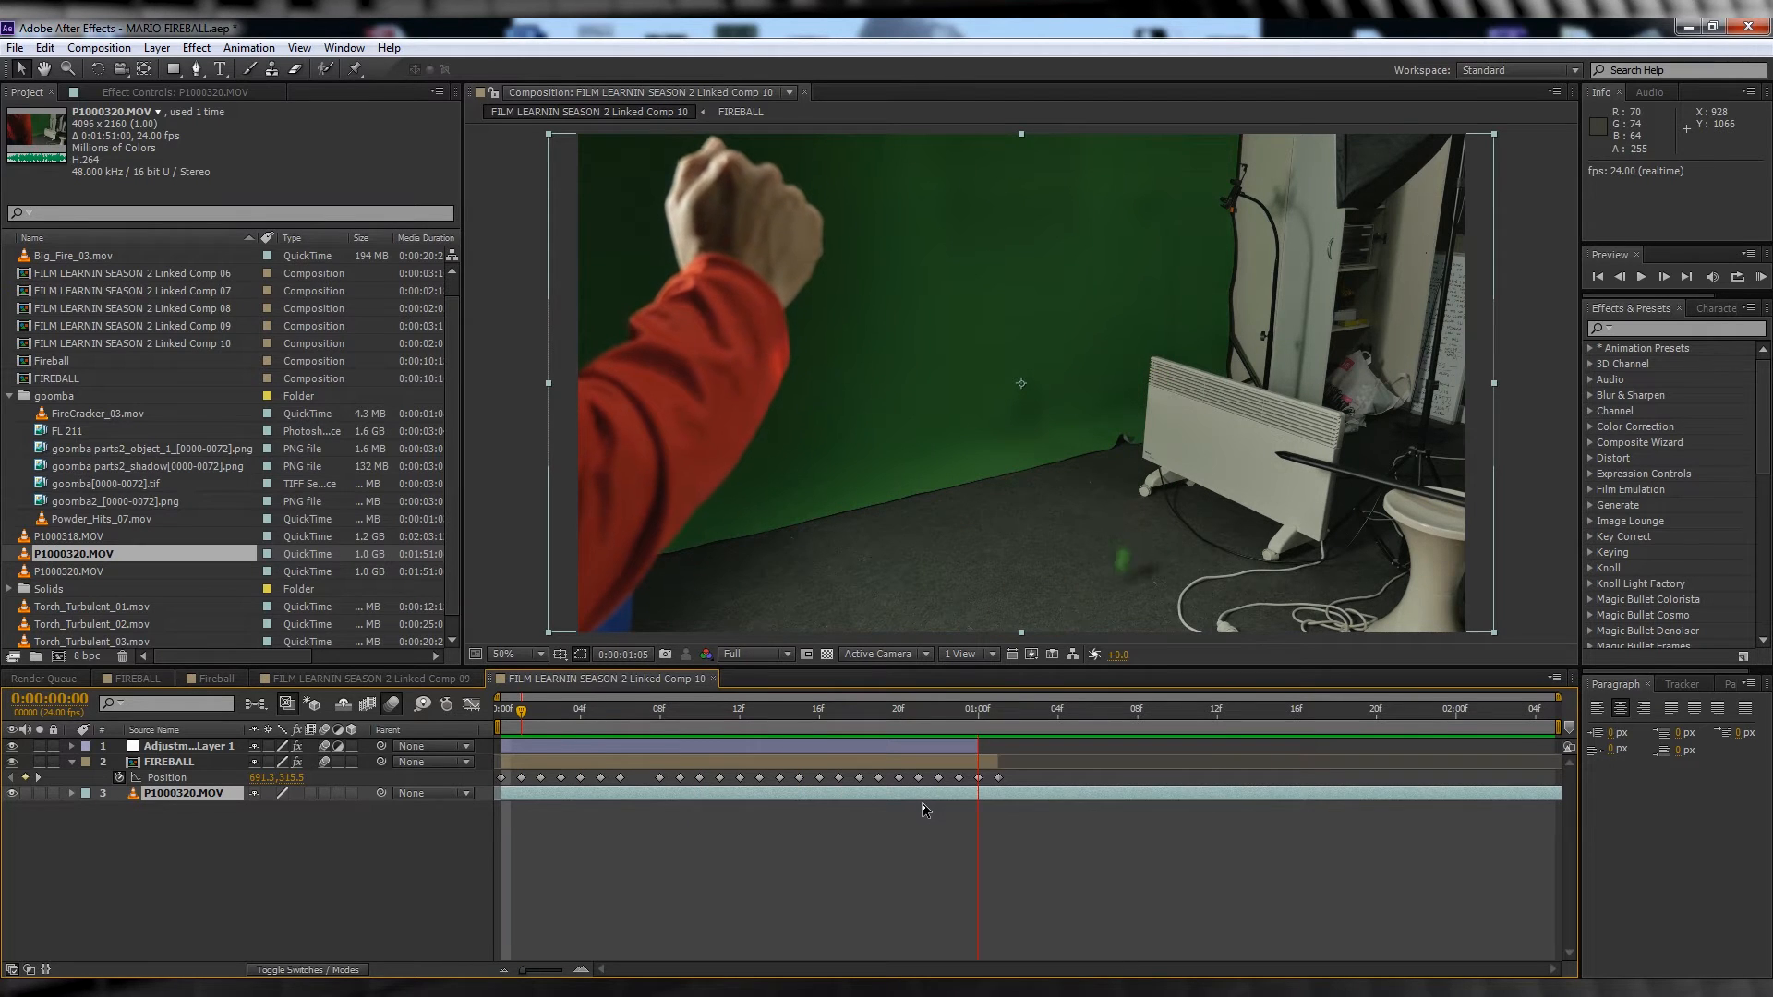
key("space")
left_click_drag(817, 713, 1000, 713)
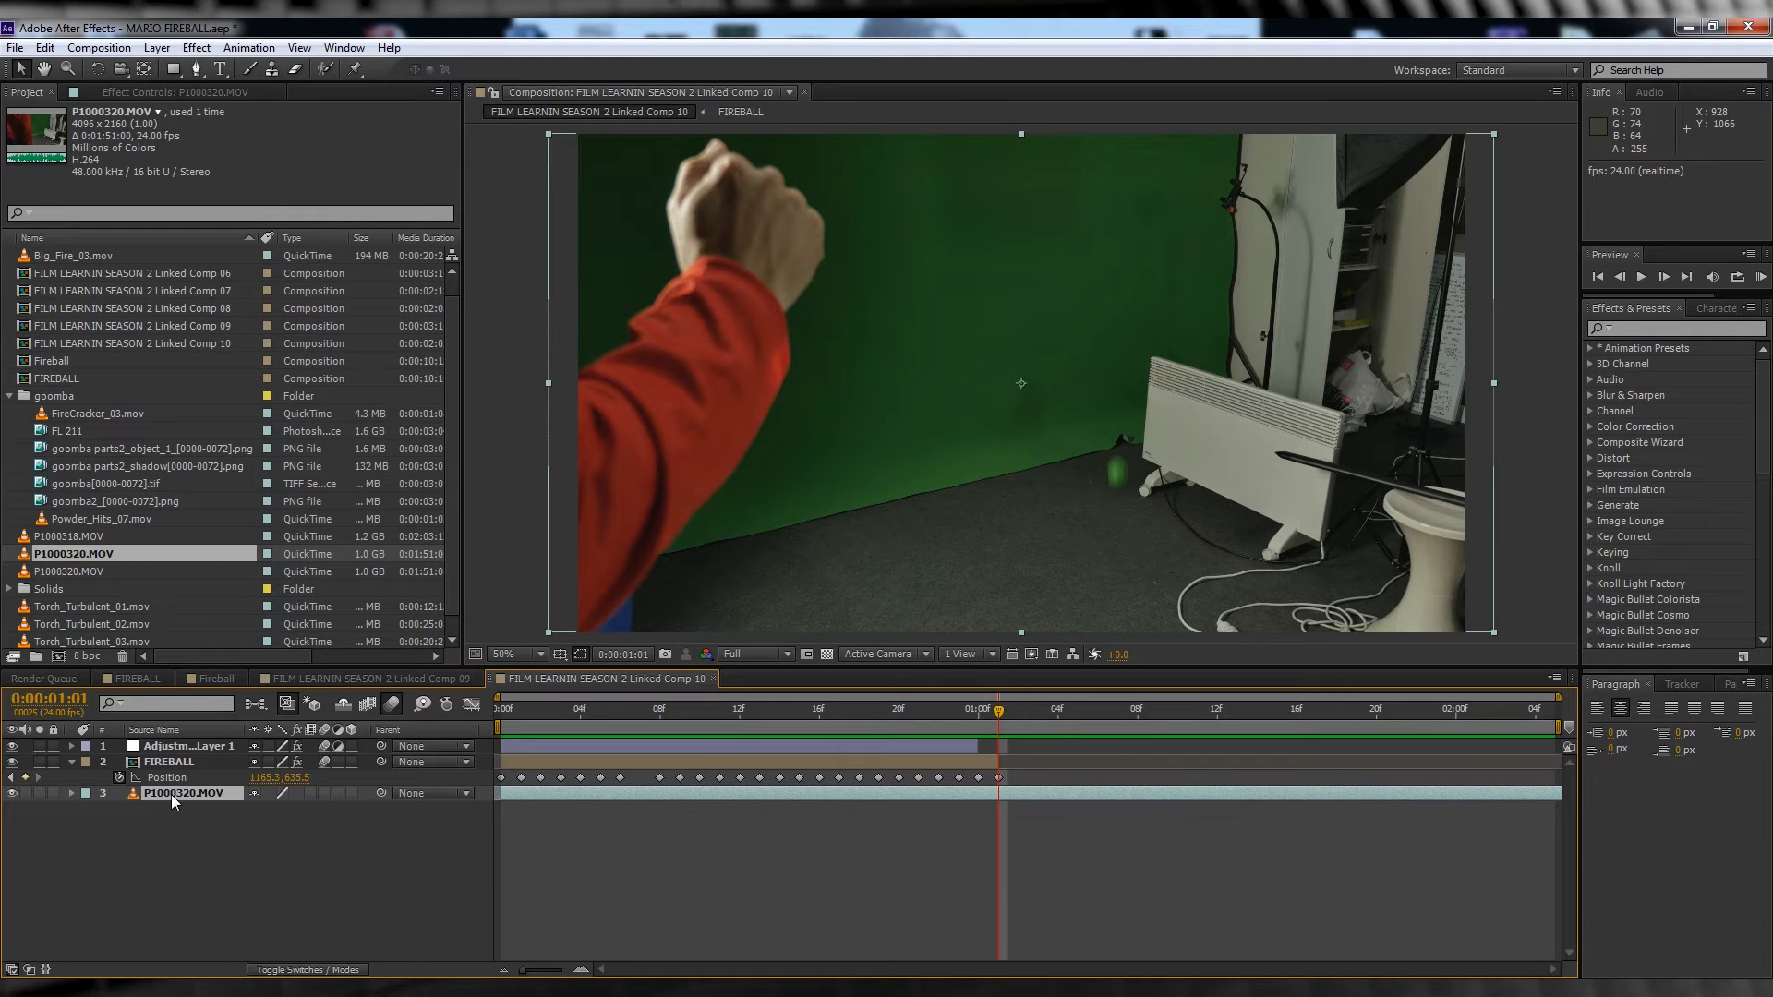
key("ctrl+shift+d")
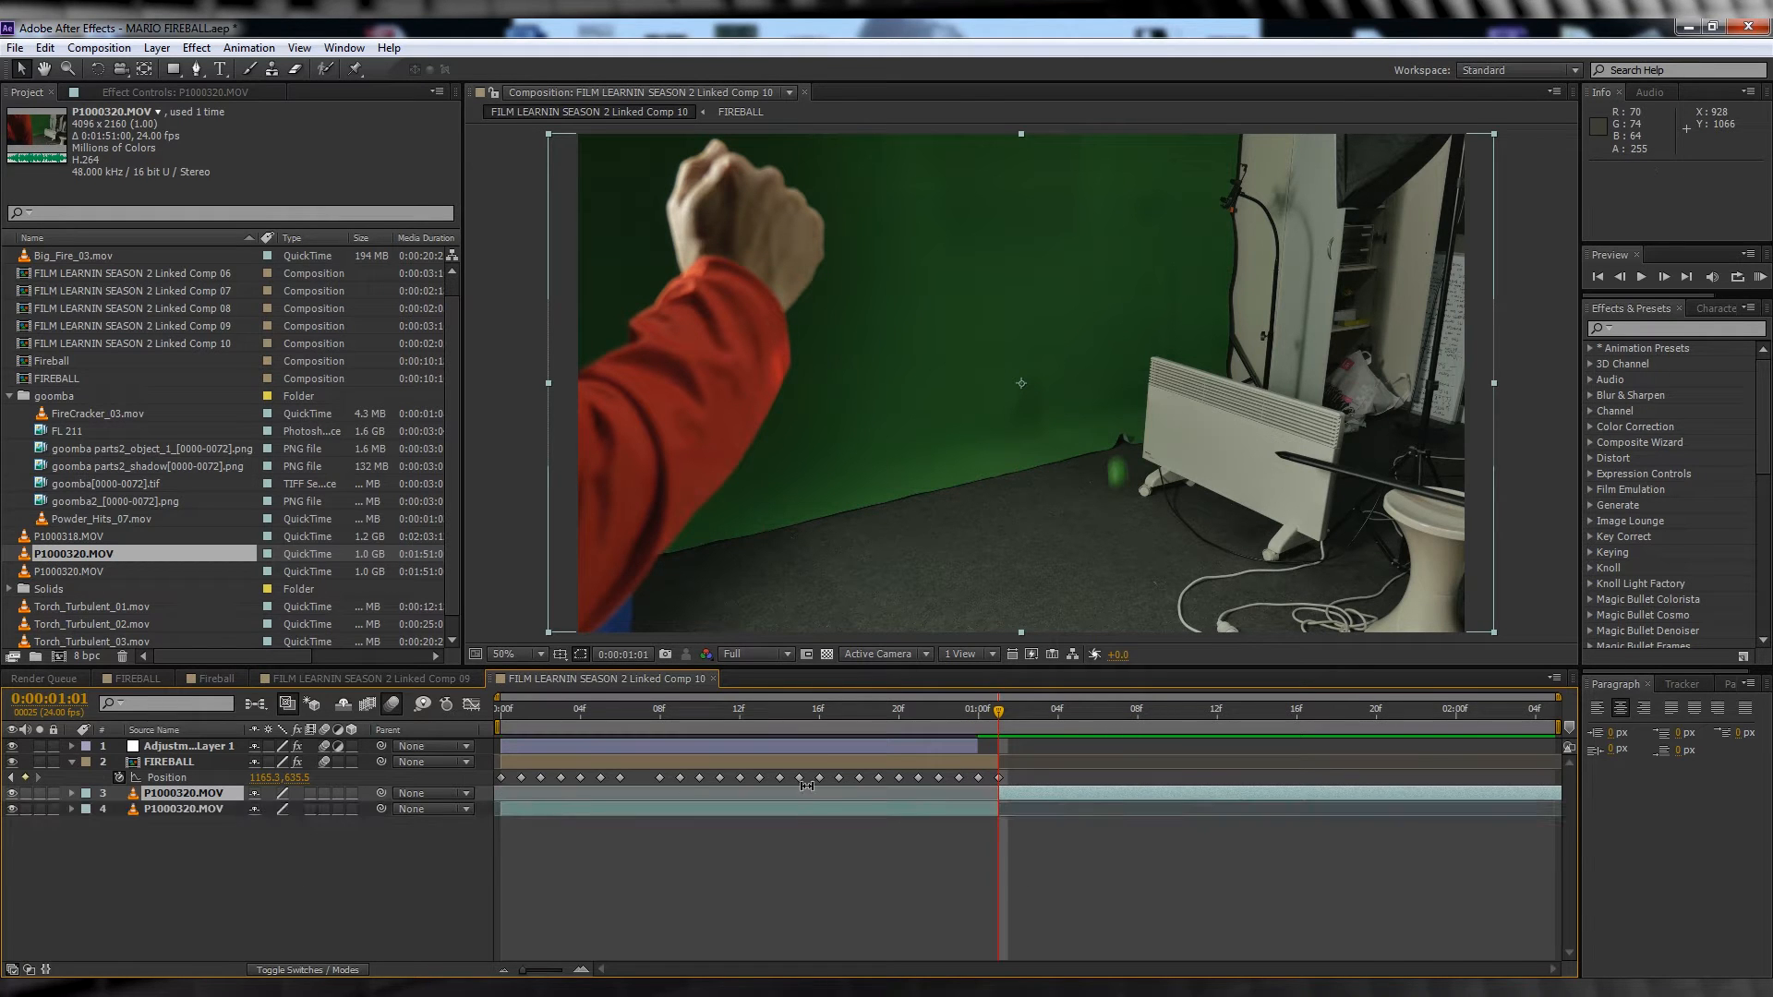
Step: Mask the arm side of the later P1000320.MOV segment with a closed Pen path and feather the mask 31 pixels
left_click(166, 797)
left_click(196, 71)
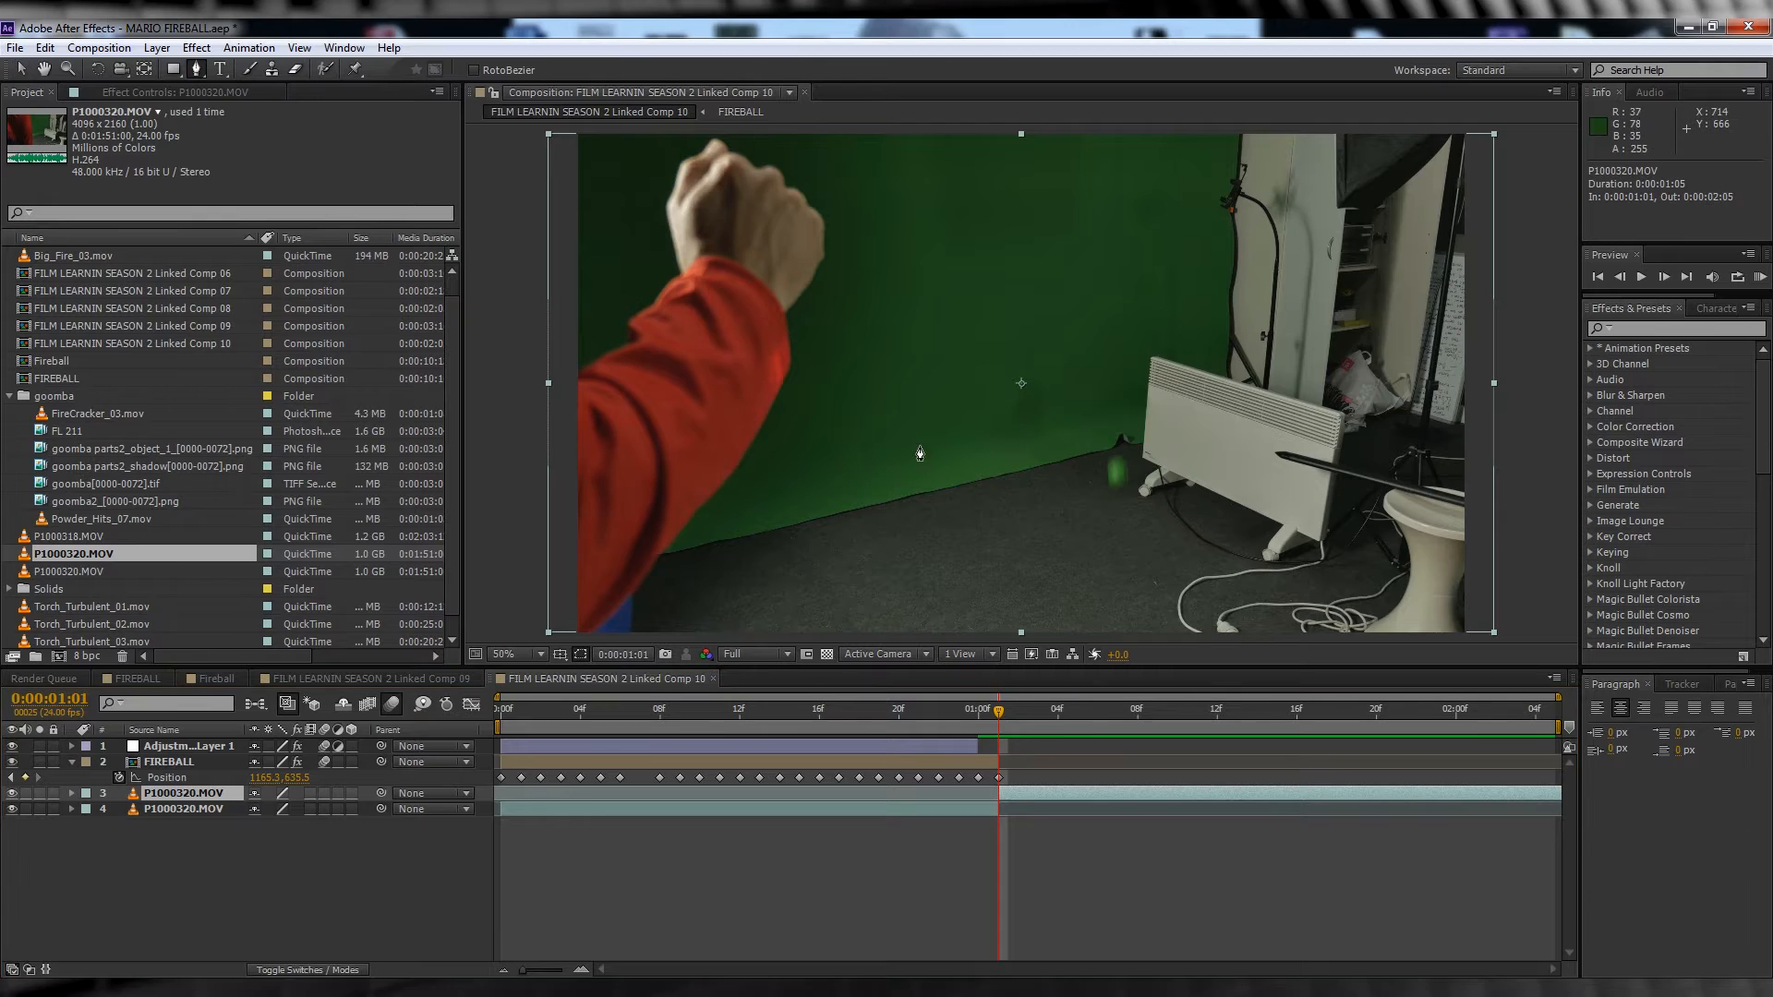
key("comma")
left_click(974, 240)
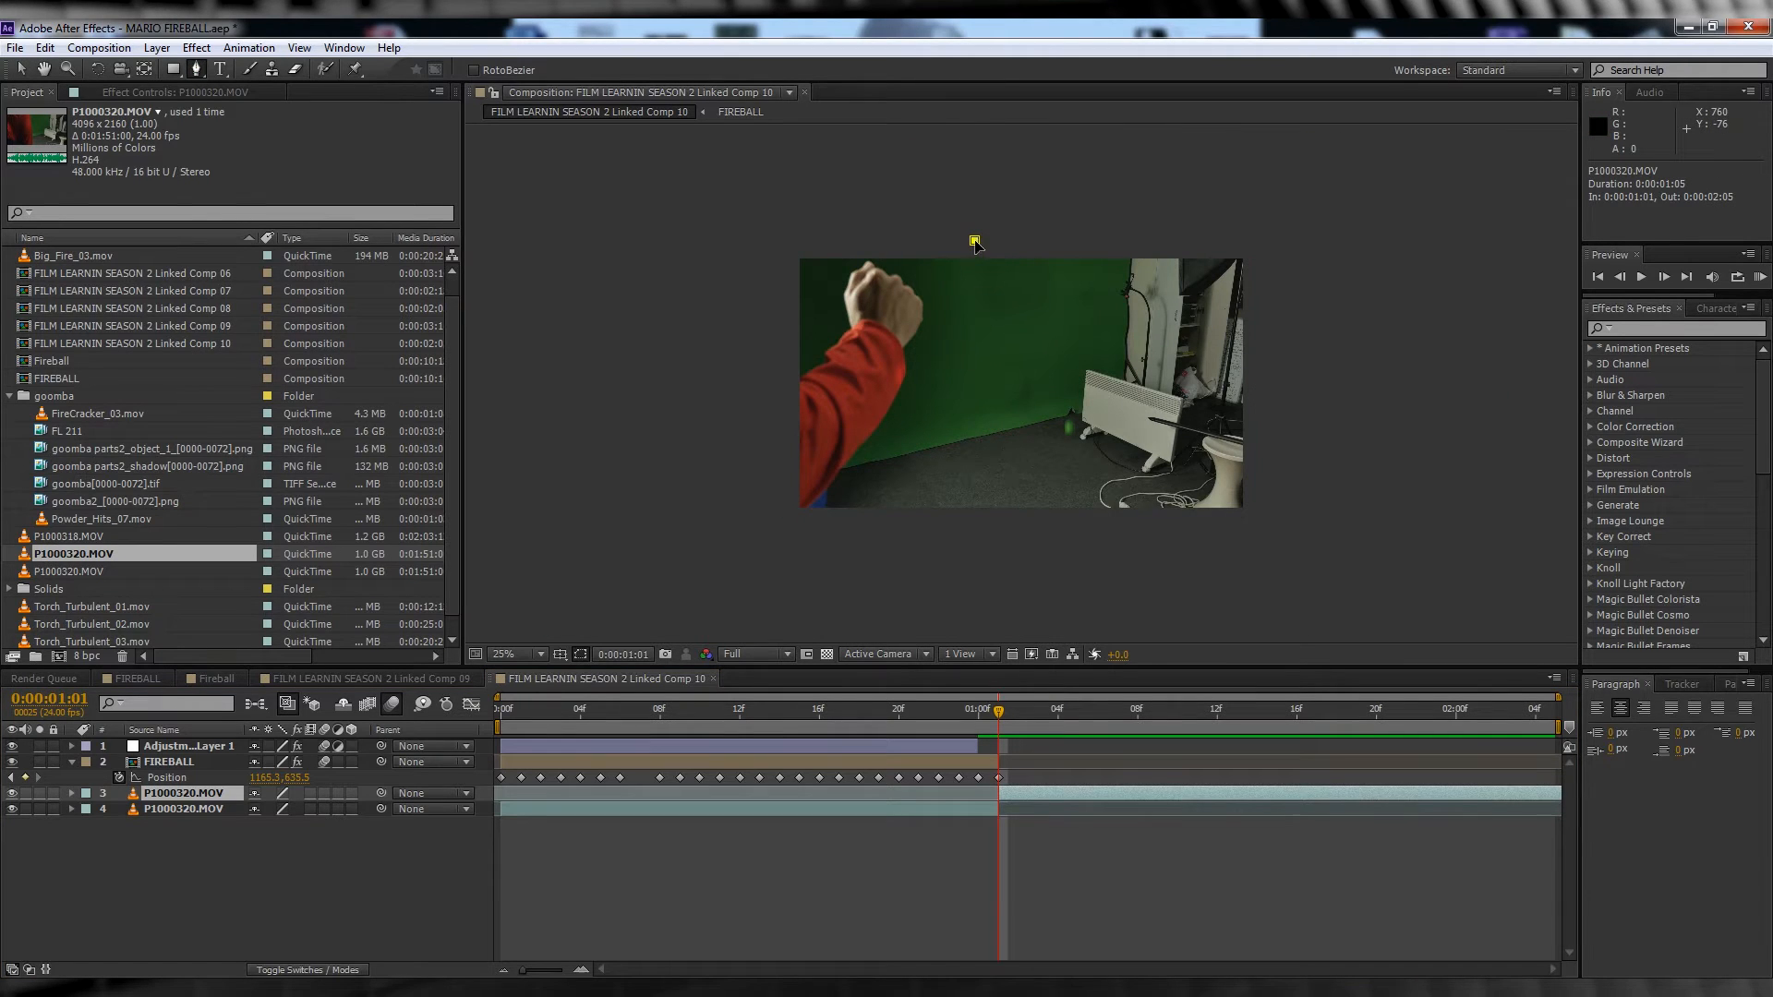
left_click(995, 289)
left_click(1002, 313)
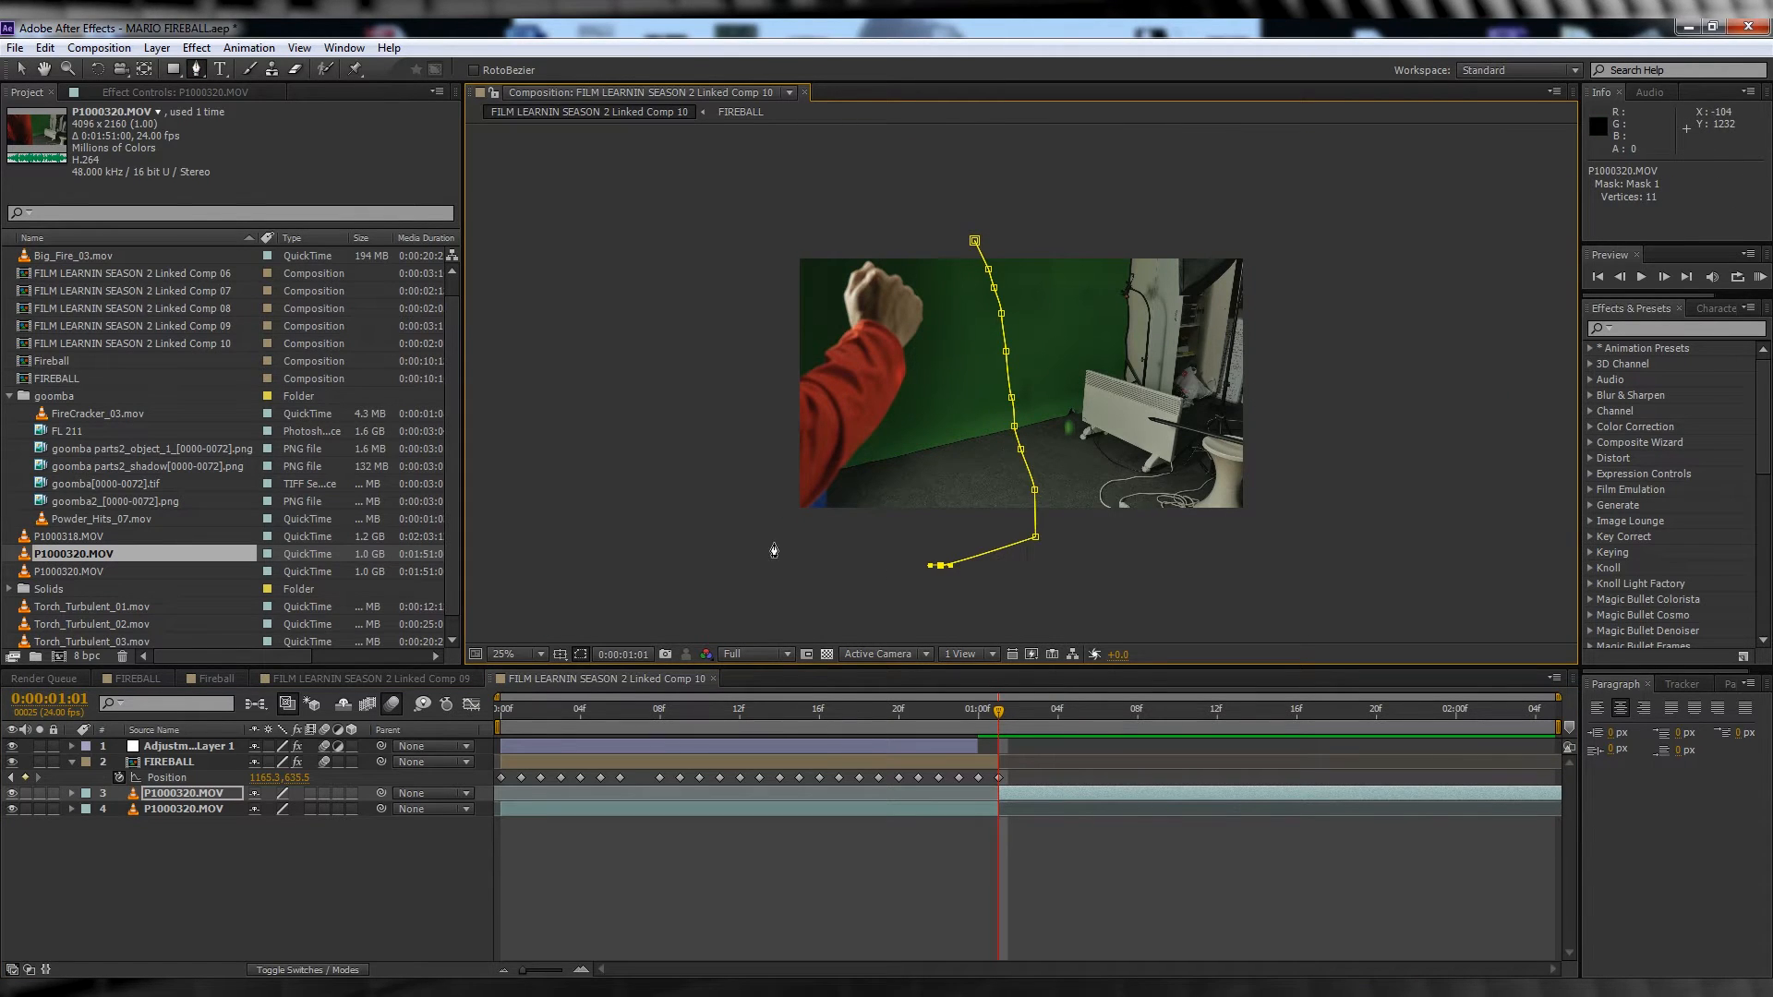
left_click(771, 542)
left_click(753, 497)
left_click(762, 399)
left_click(762, 333)
left_click(974, 240)
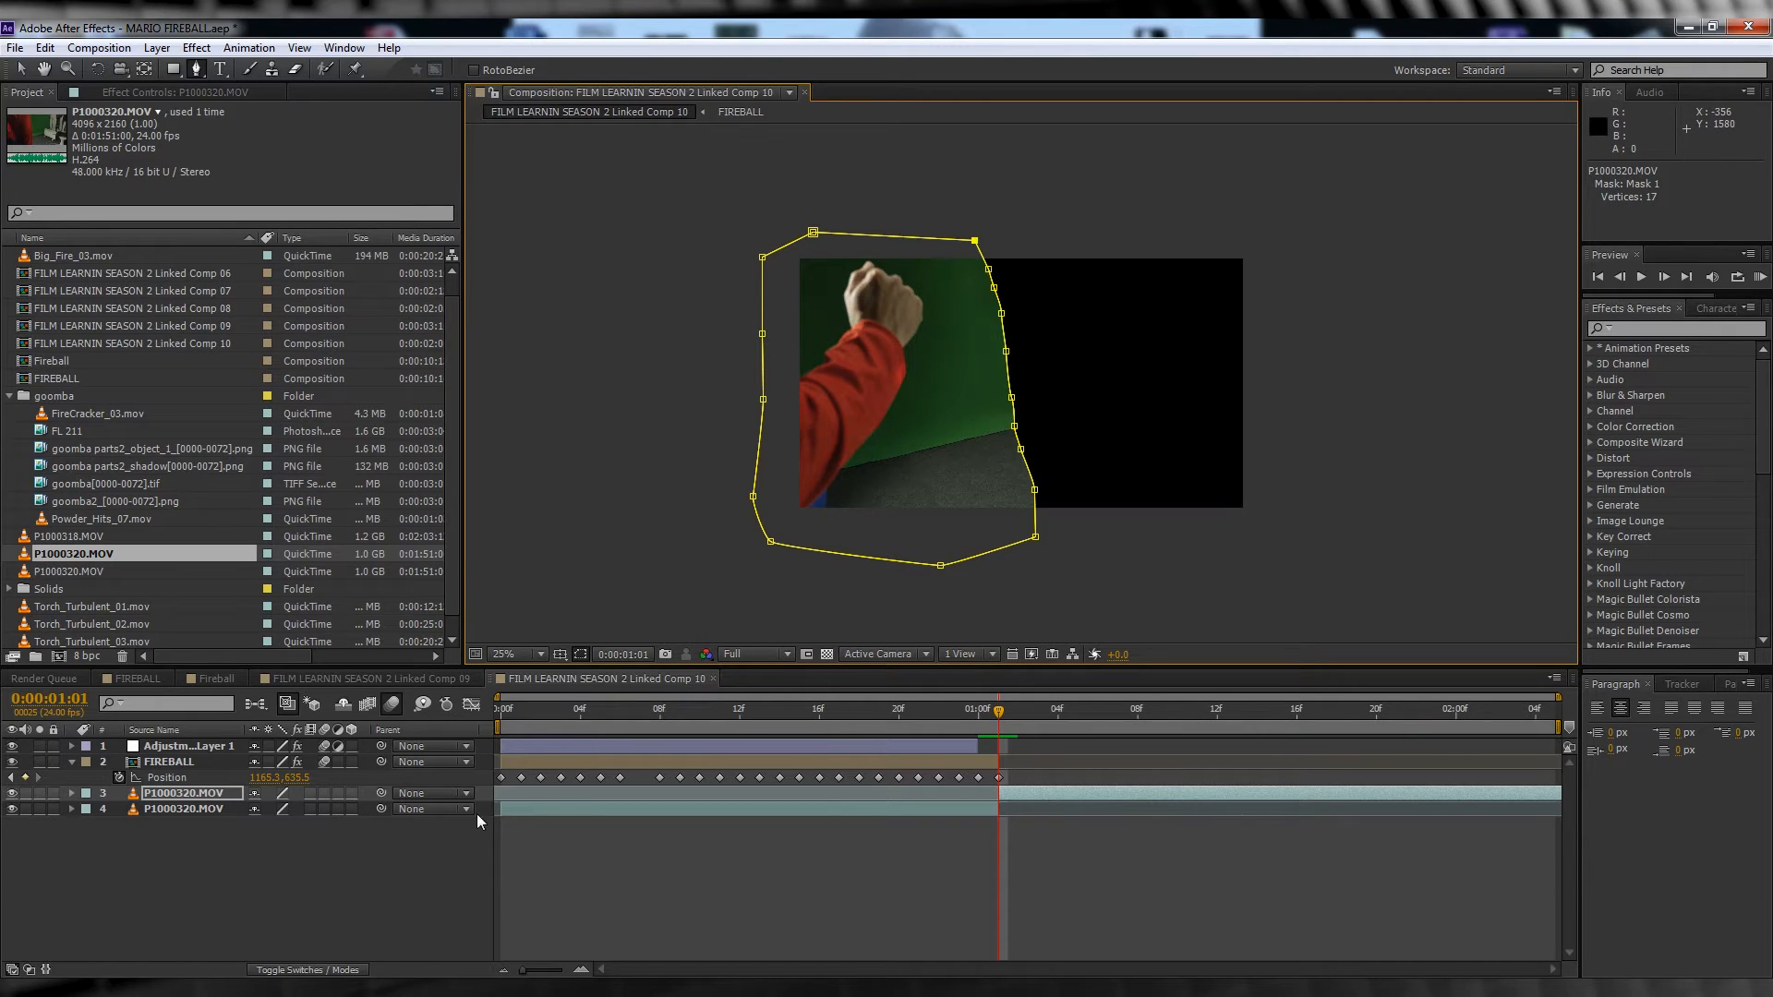
key("f")
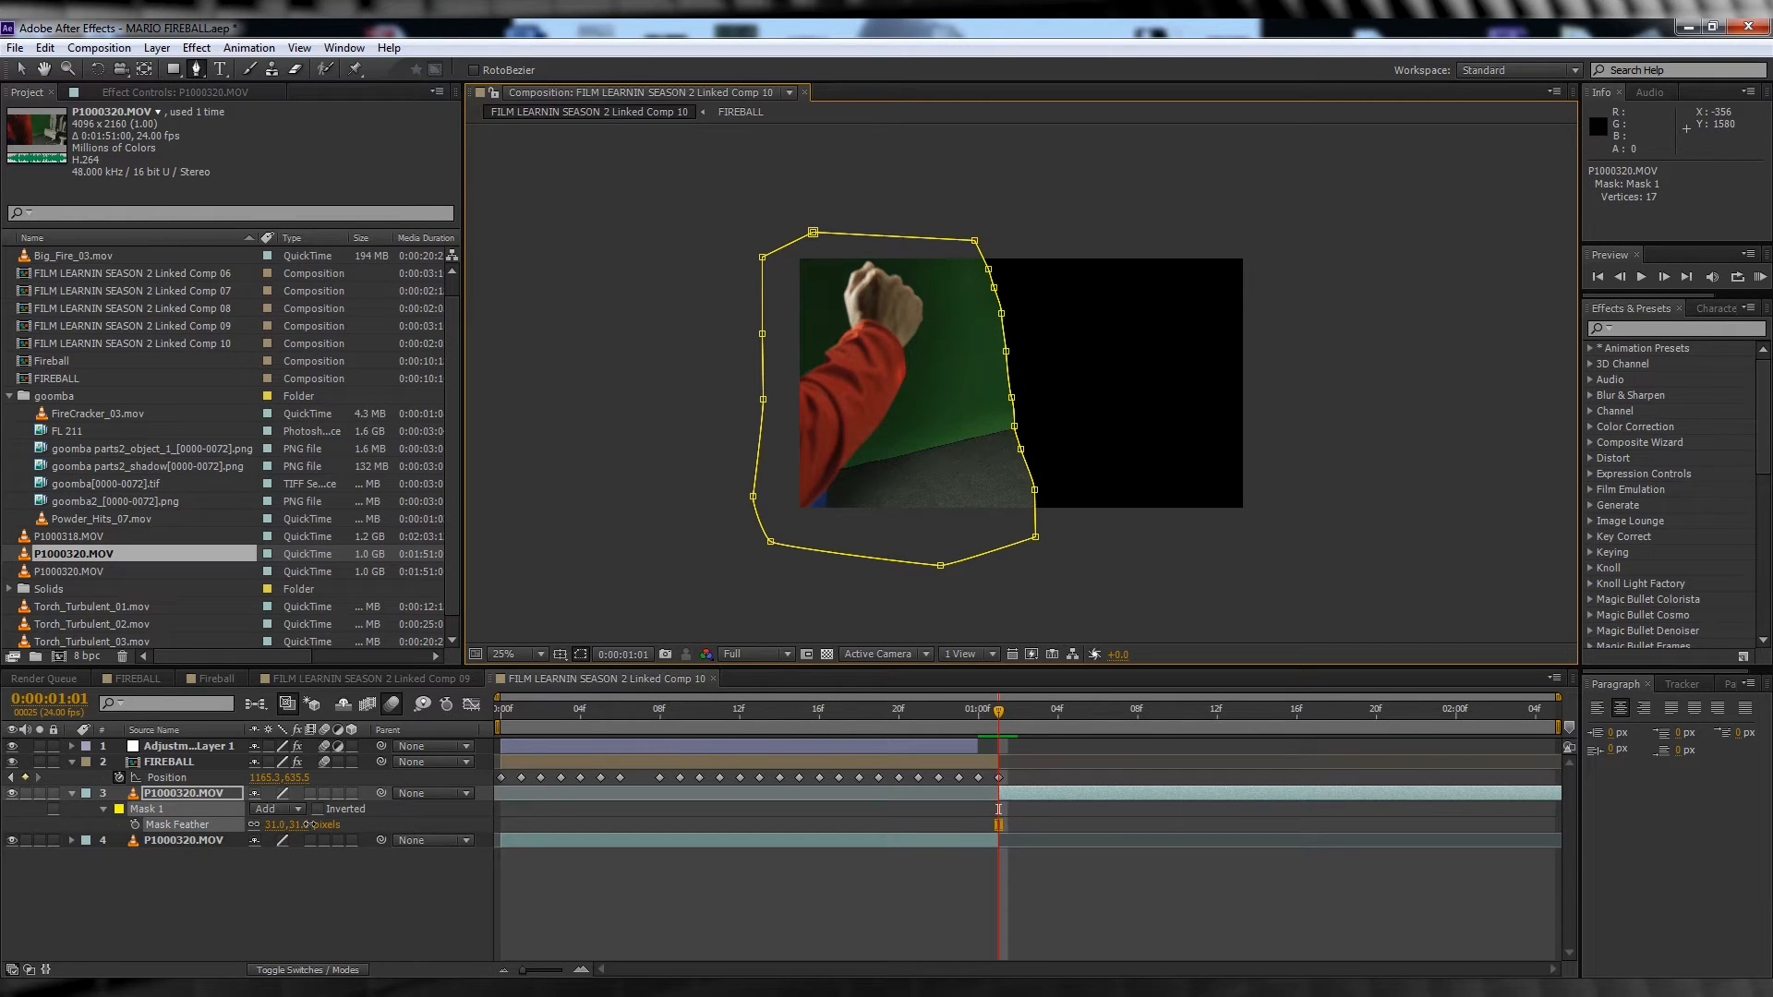
left_click(330, 903)
Step: Trim the P1000320.MOV footage to 17:53:41:03–17:53:48:03 and add it beneath all layers at 50% scale as the background plate
double_click(74, 558)
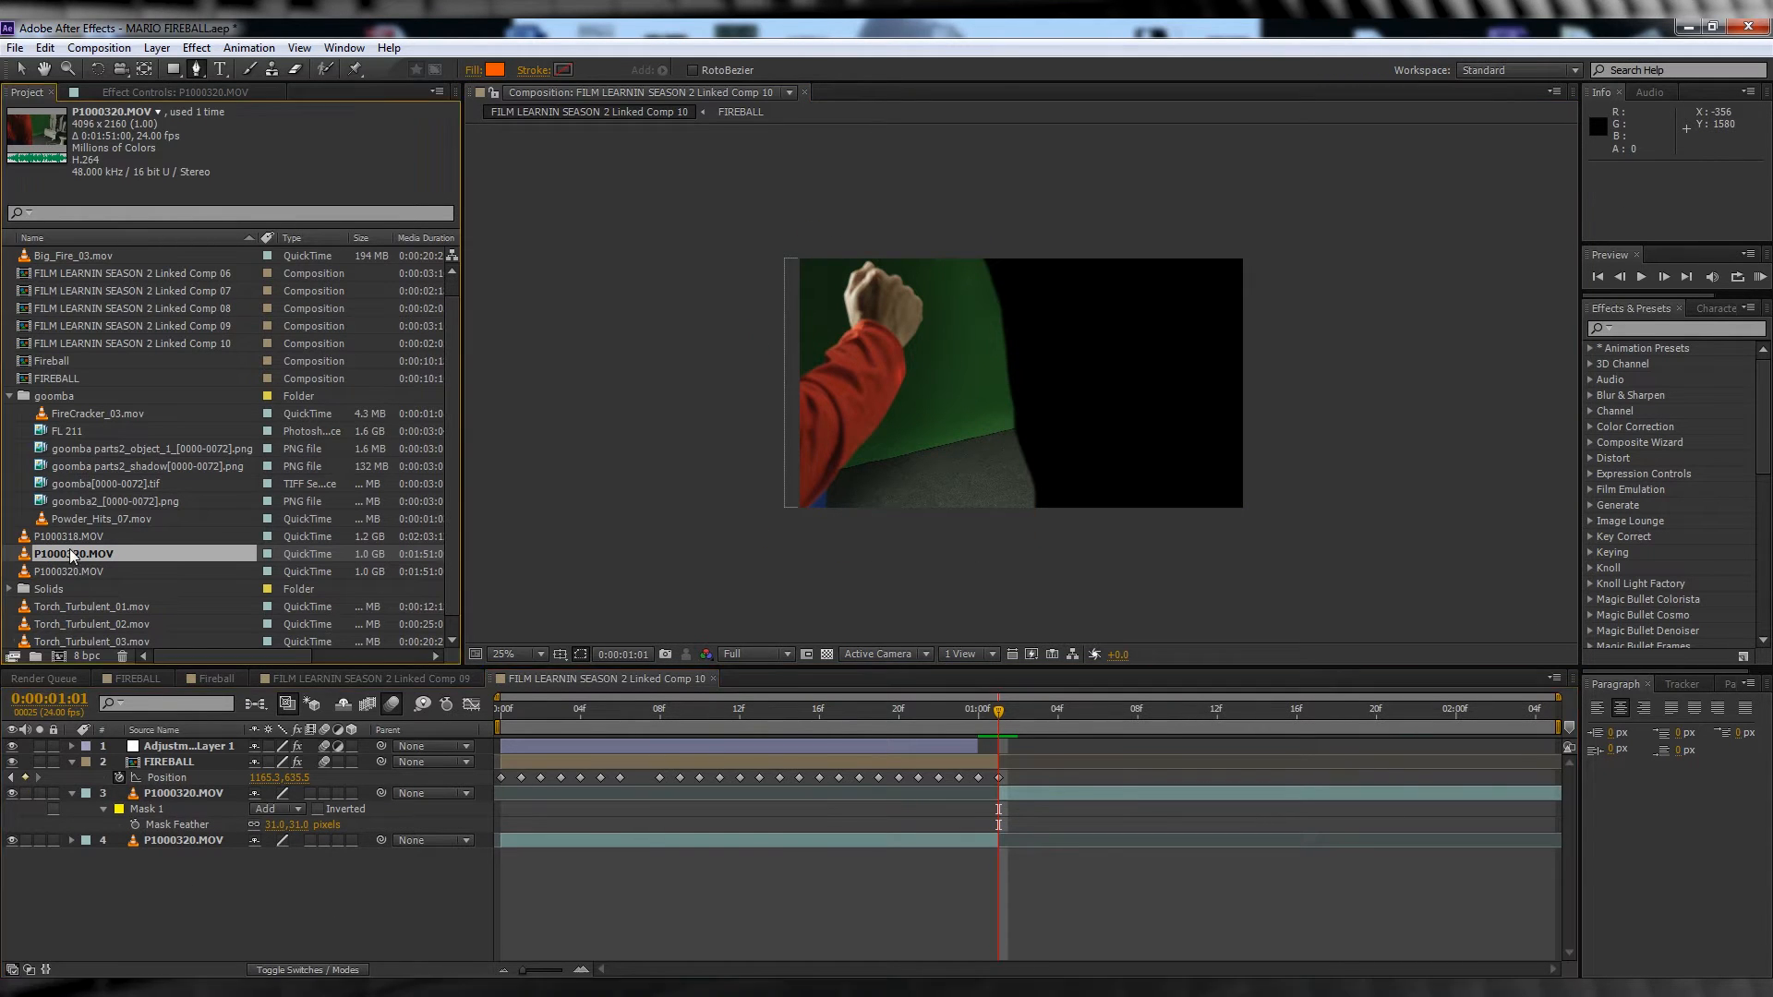
left_click_drag(473, 616, 602, 625)
left_click(992, 634)
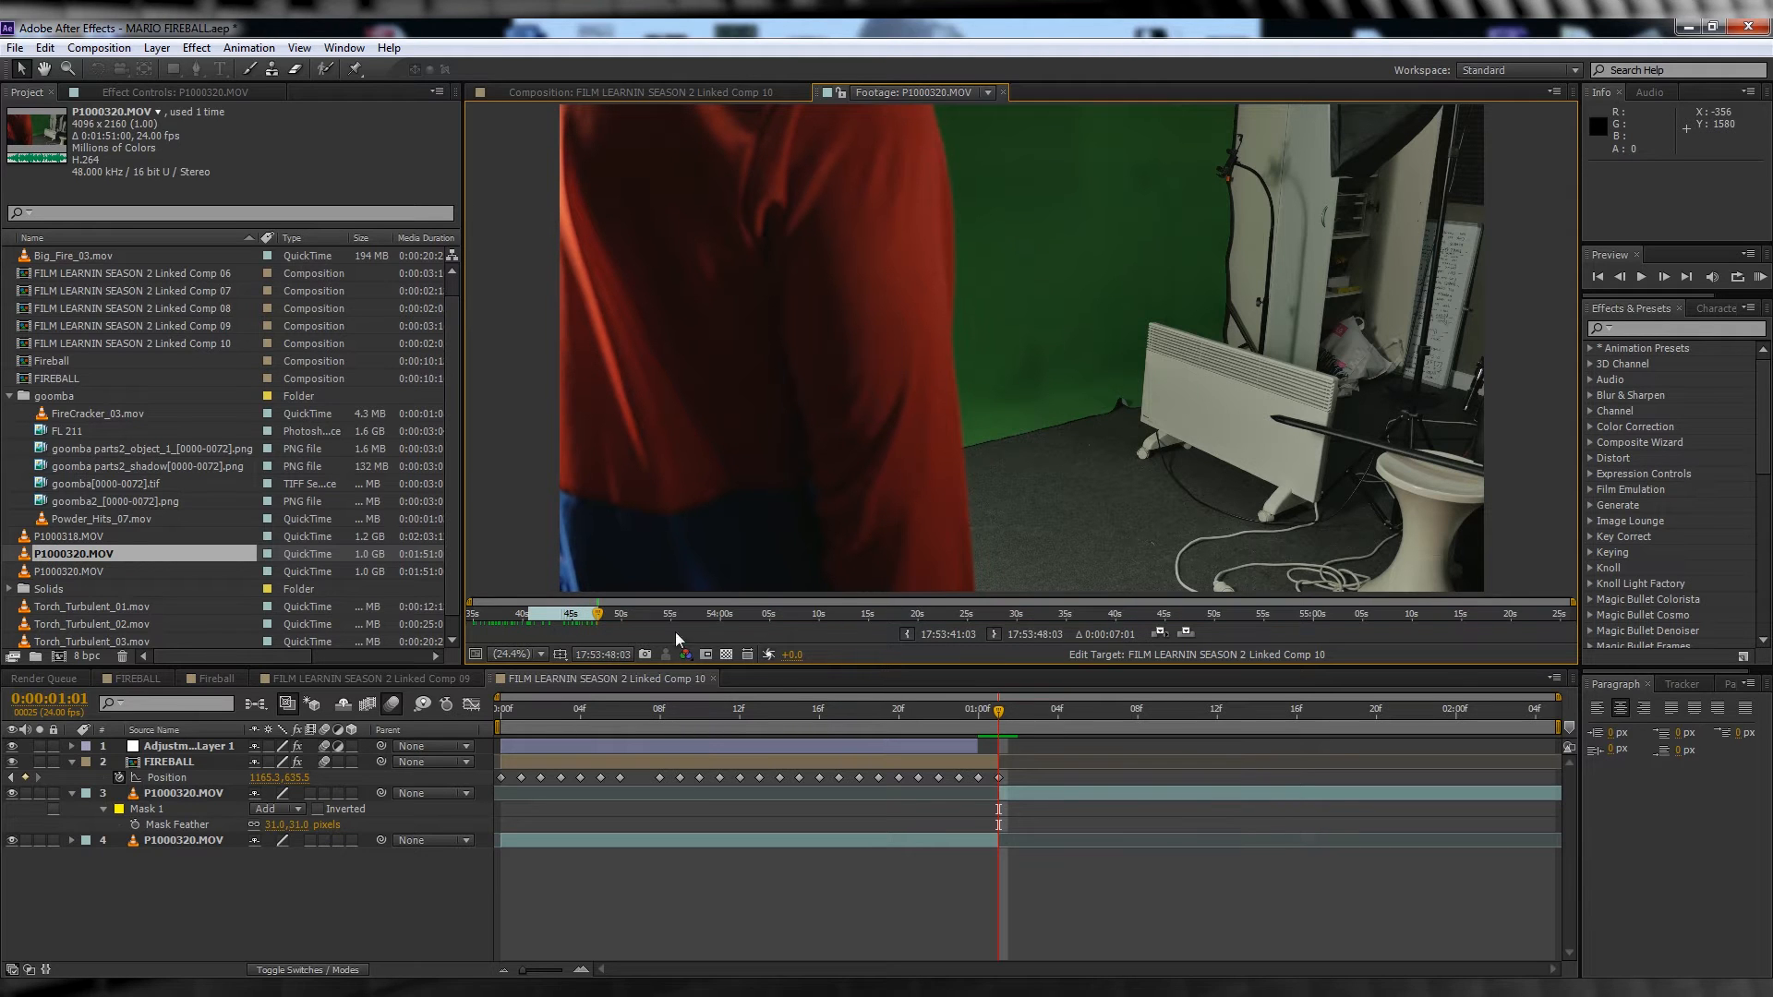
left_click_drag(91, 563, 330, 892)
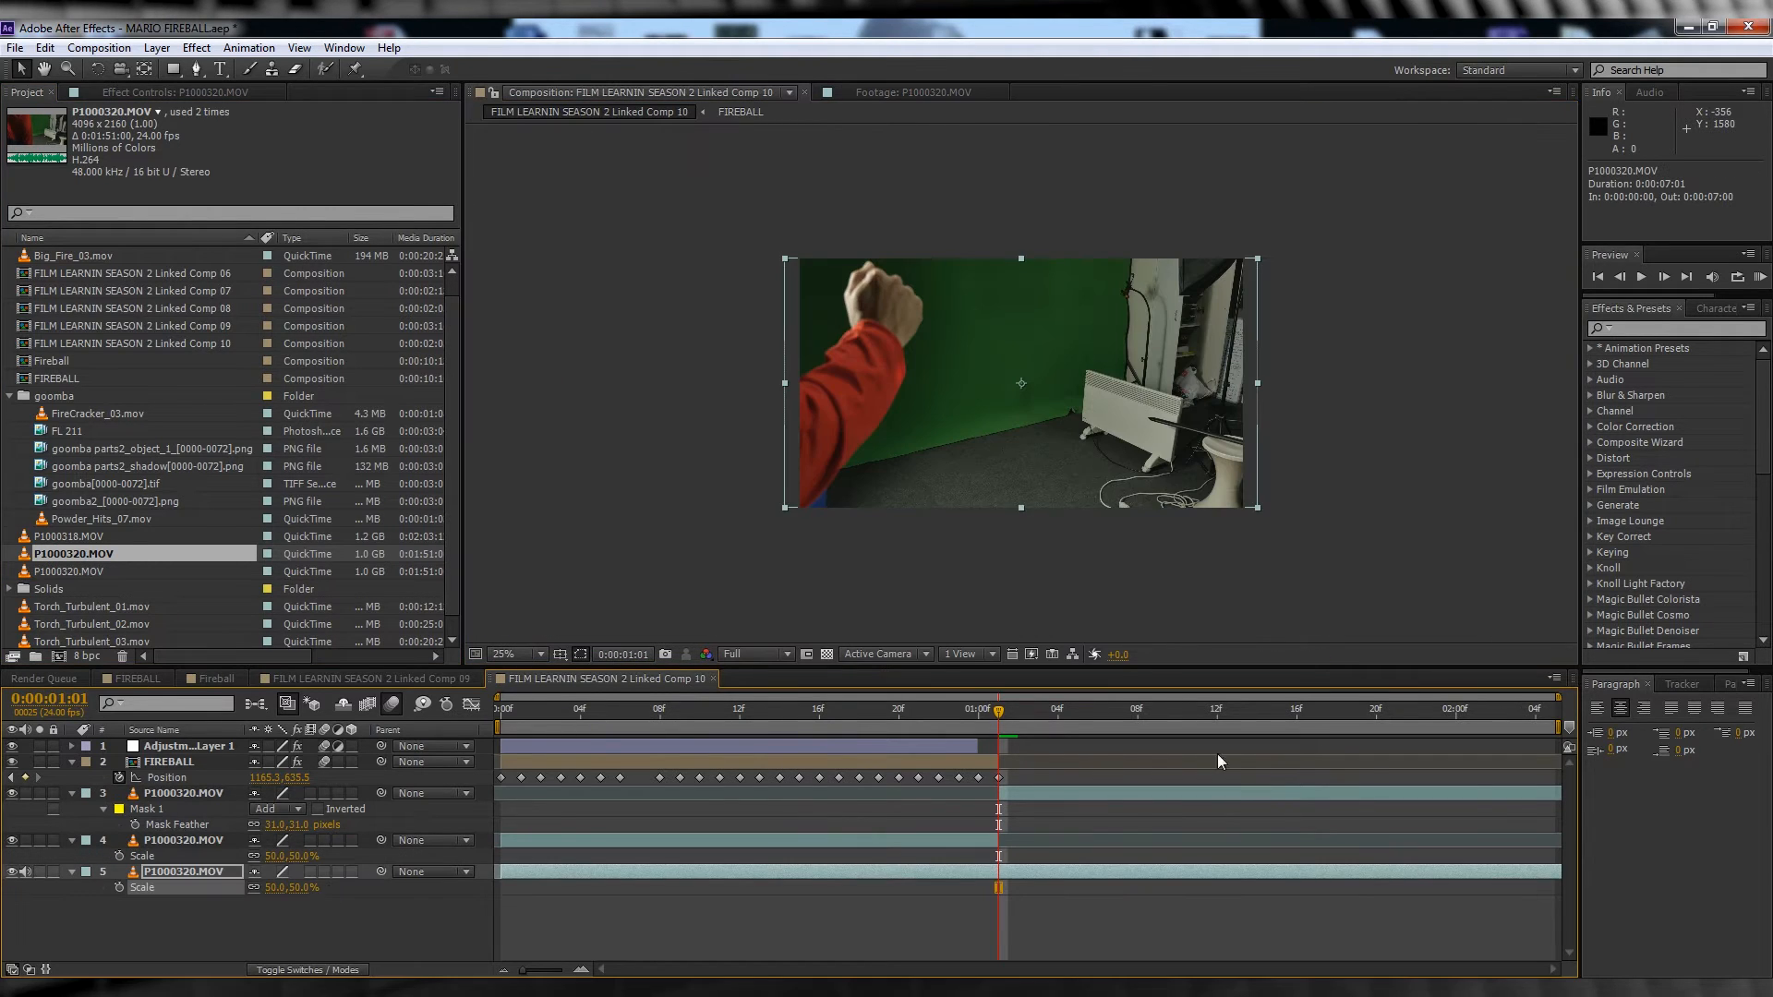
left_click(401, 930)
Step: Set the work area from 0:00:00:18 to 0:00:01:10 and preview the transition between the footage segments
key("space")
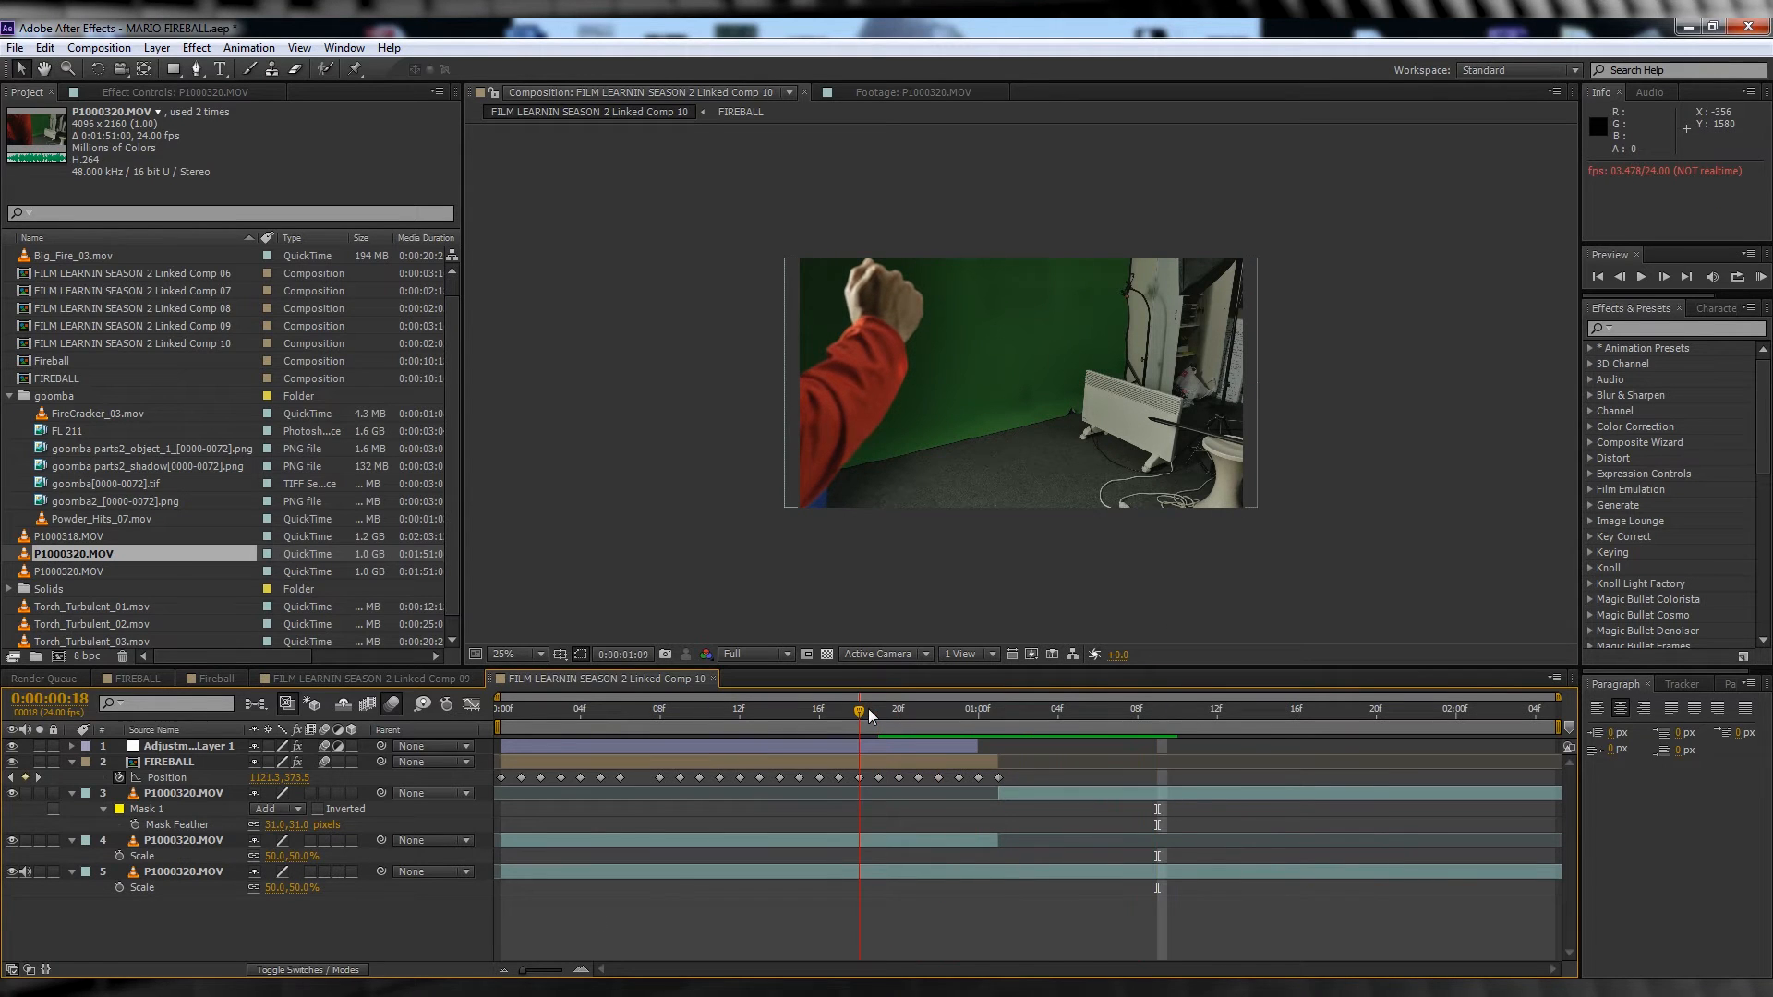
key("space")
left_click(1179, 720)
key("n")
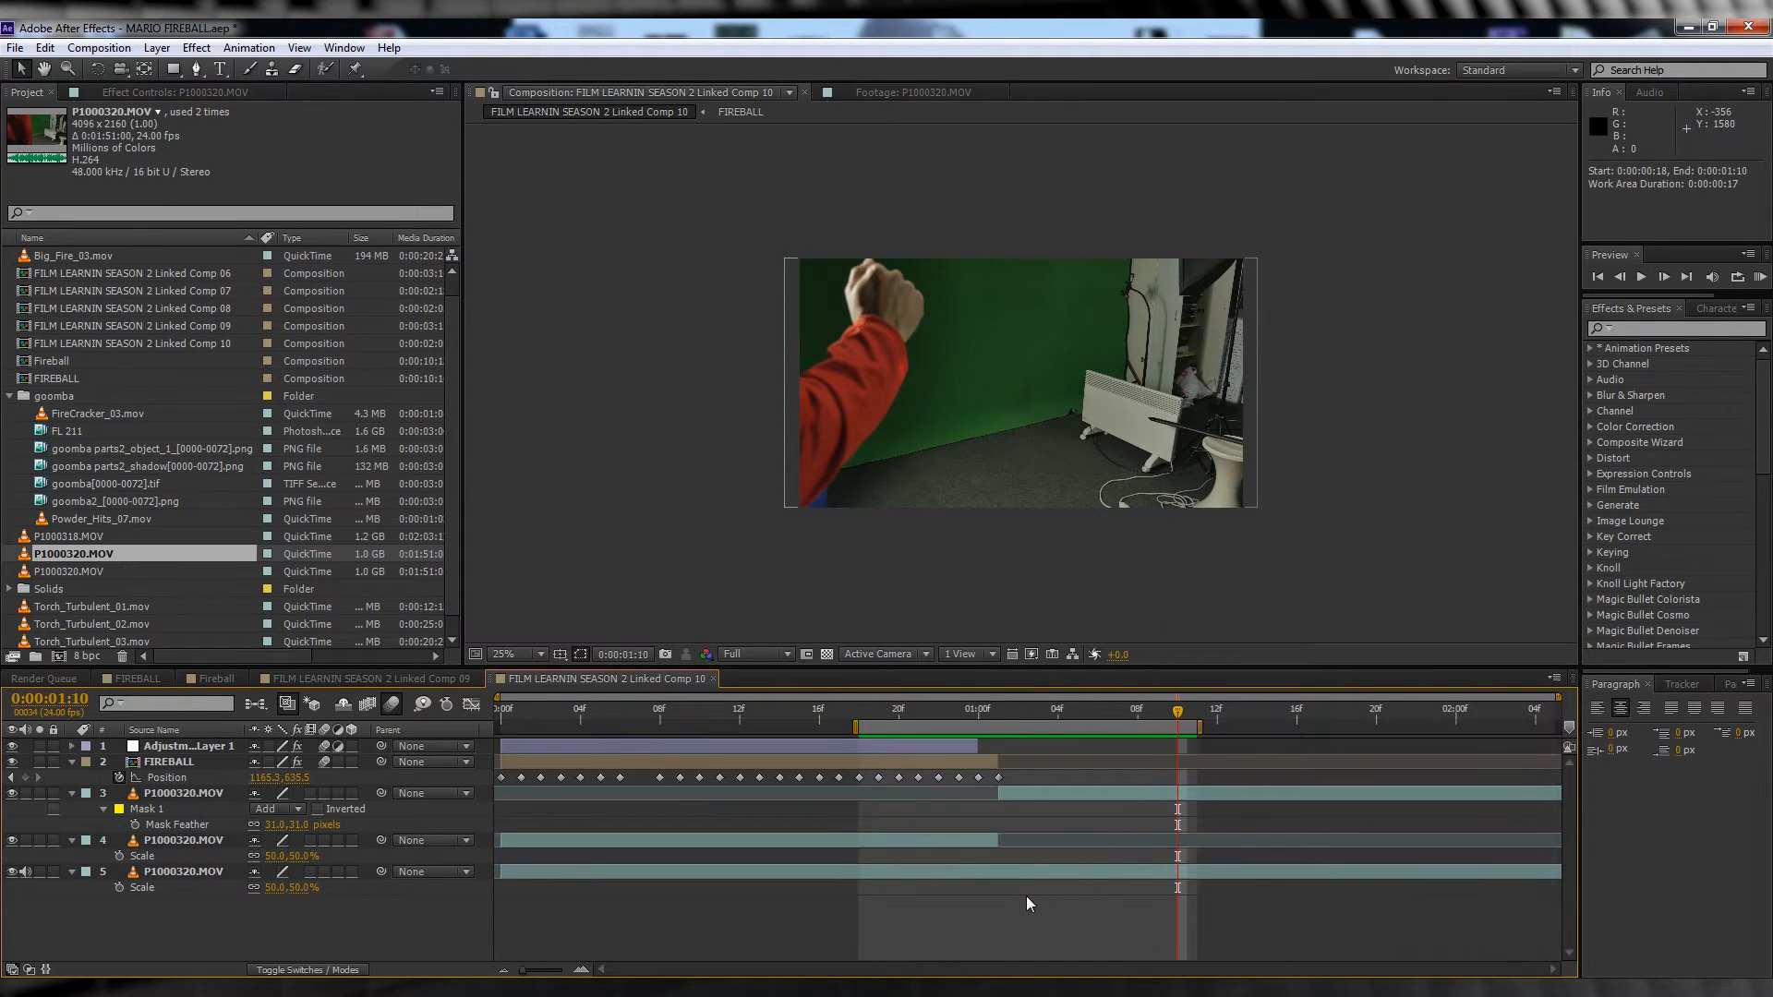
key("space")
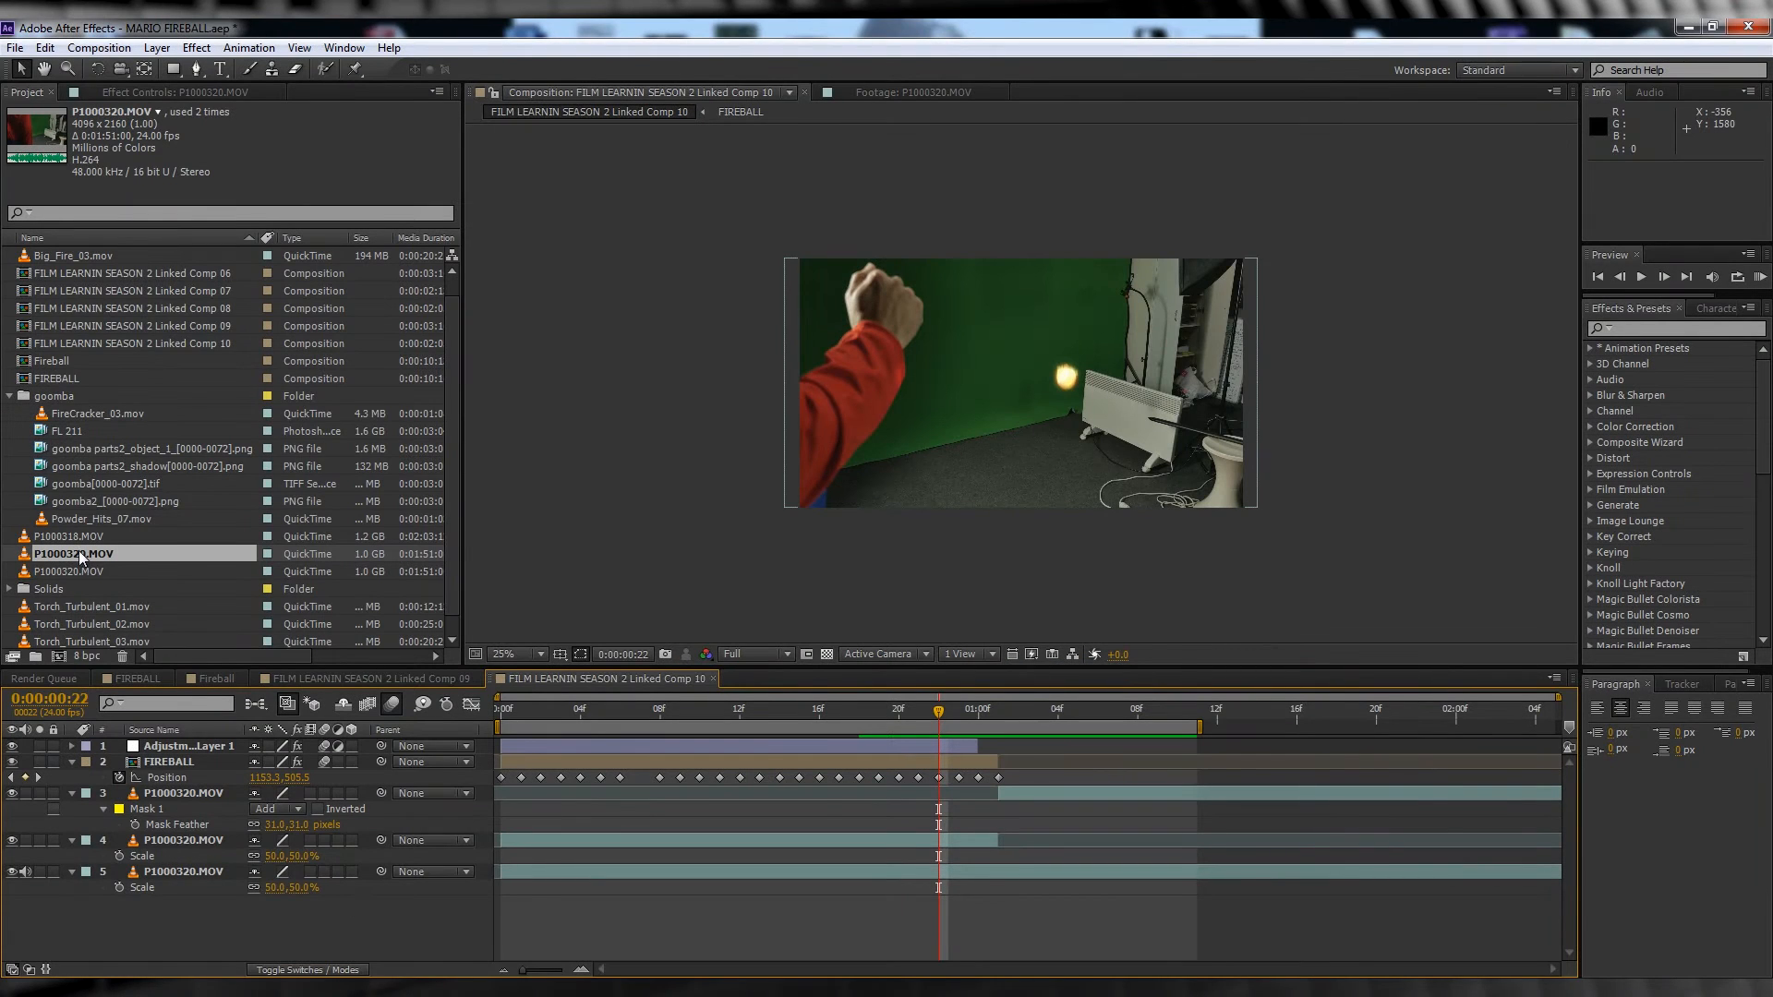
Step: Add goomba2_[0000-0072].png below the FIREBALL layer and give it goomba parts2_object_1_[0000-0072].png as a luma matte
left_click(95, 502)
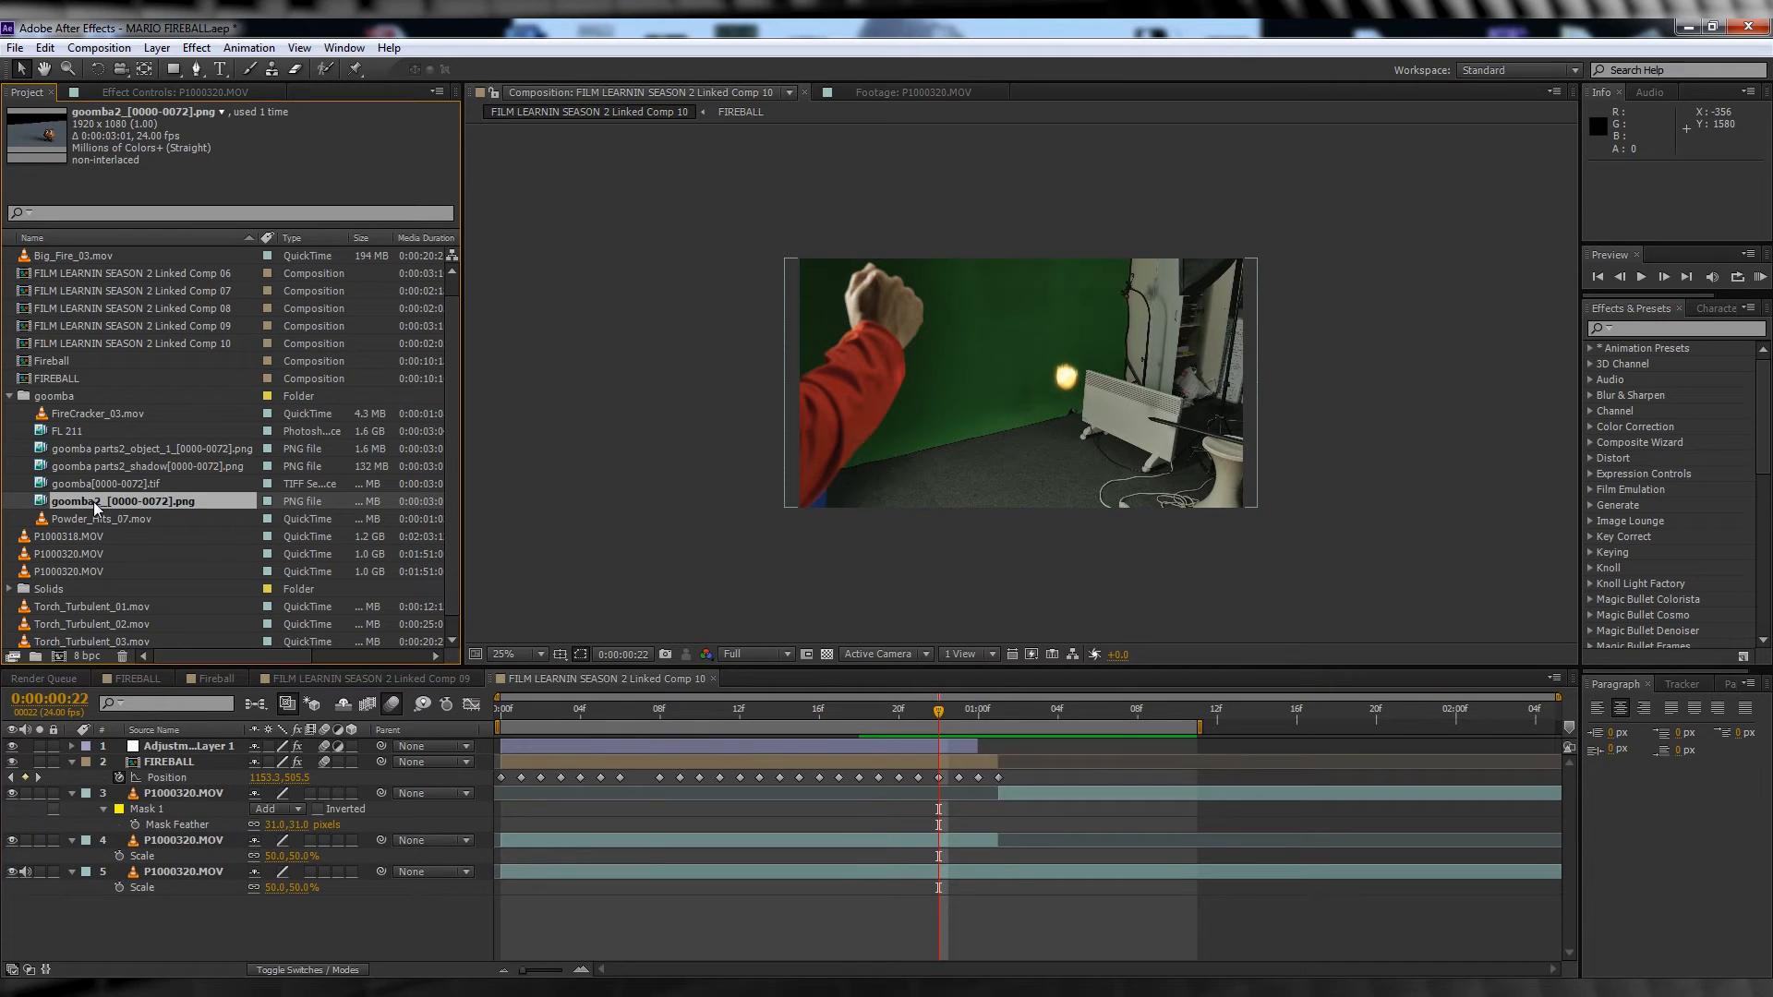
left_click_drag(95, 502, 162, 783)
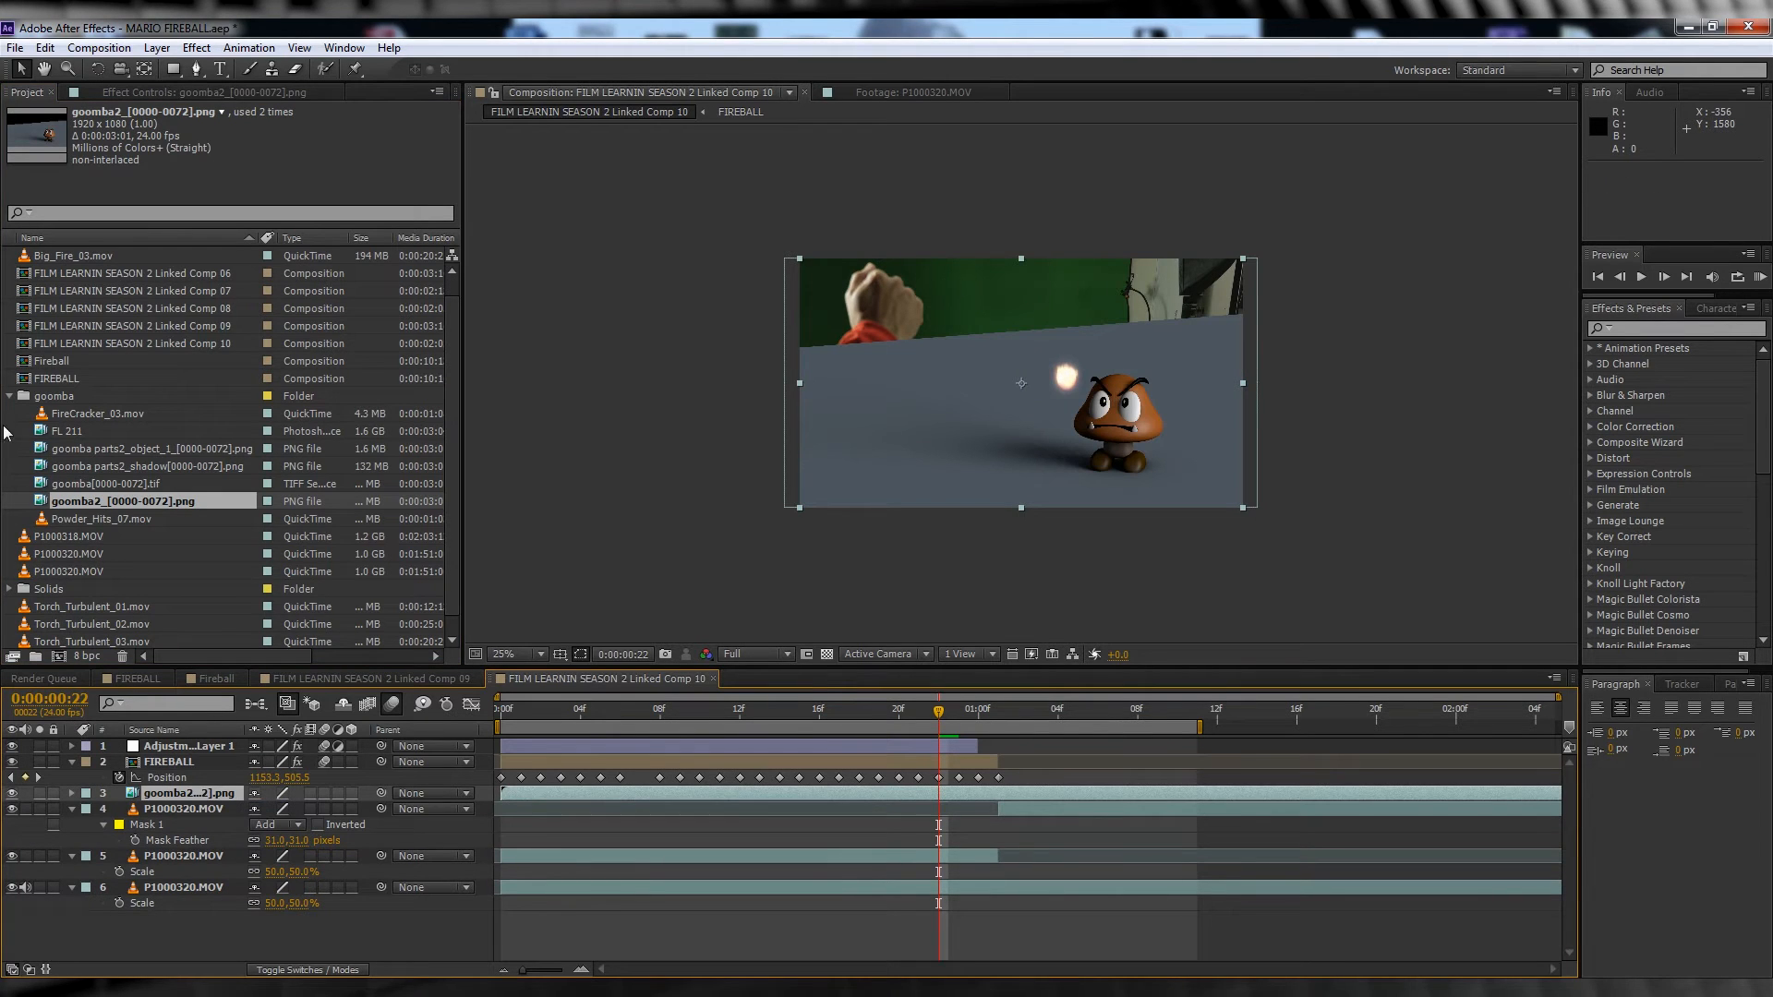
left_click_drag(136, 451, 212, 794)
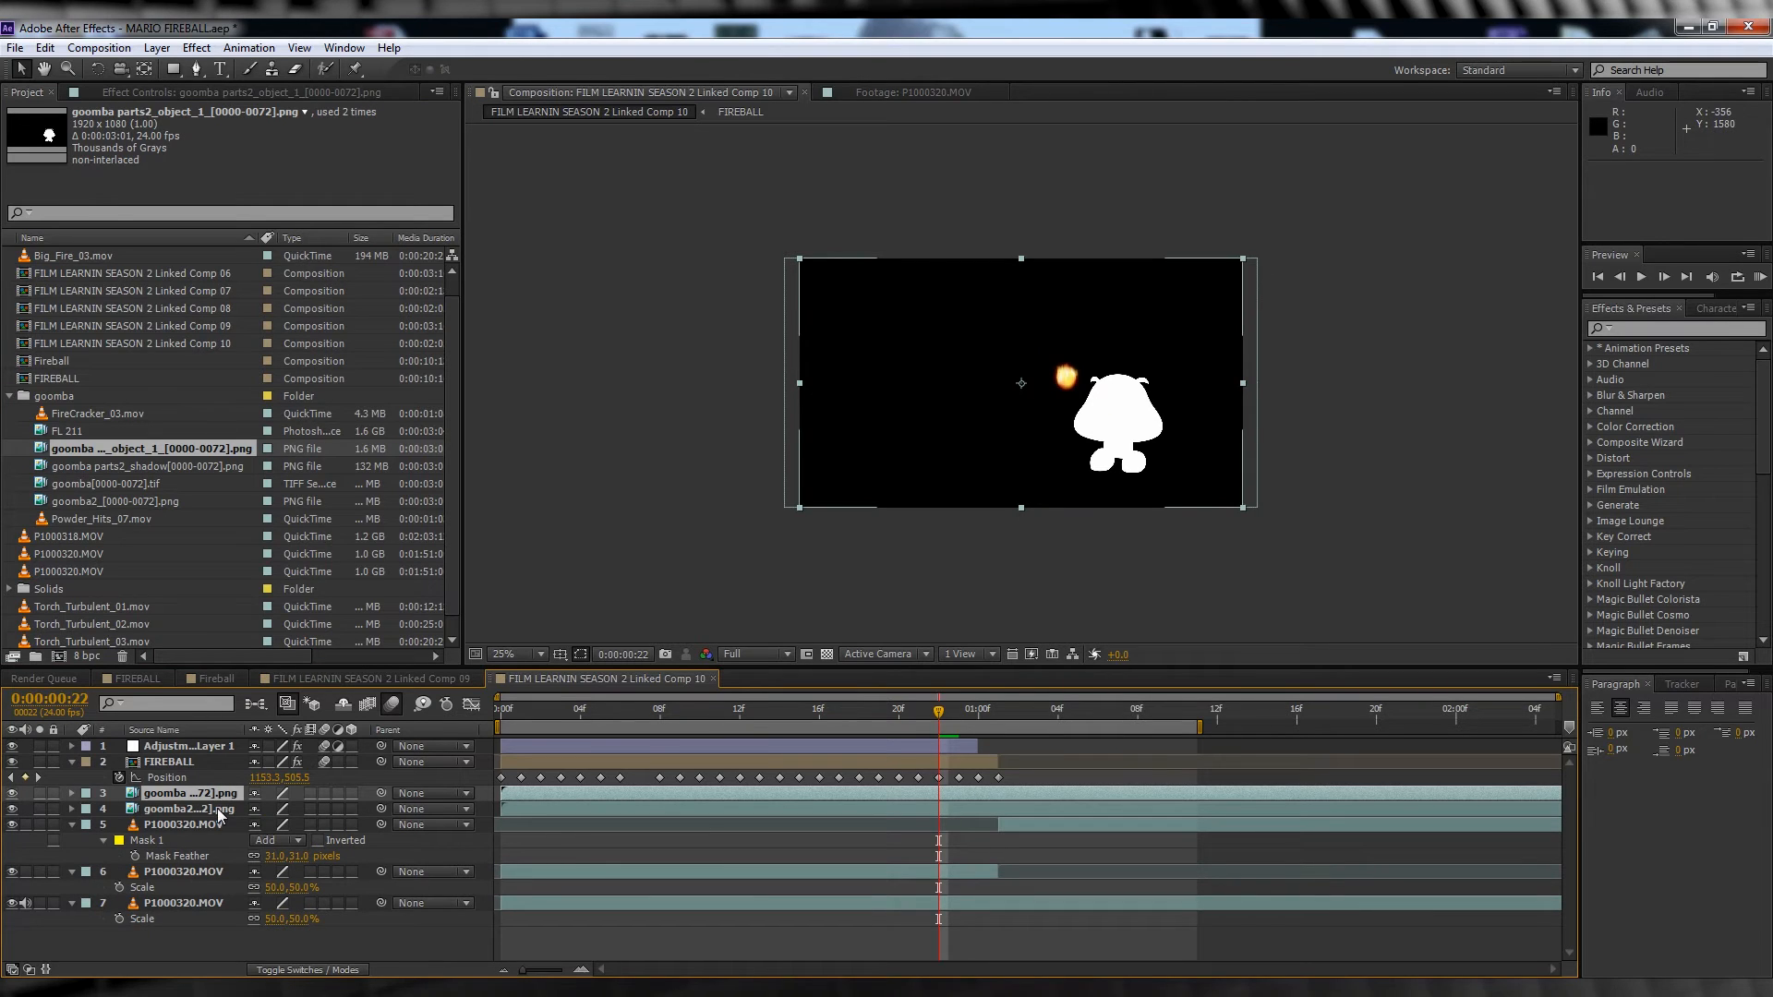
left_click(349, 969)
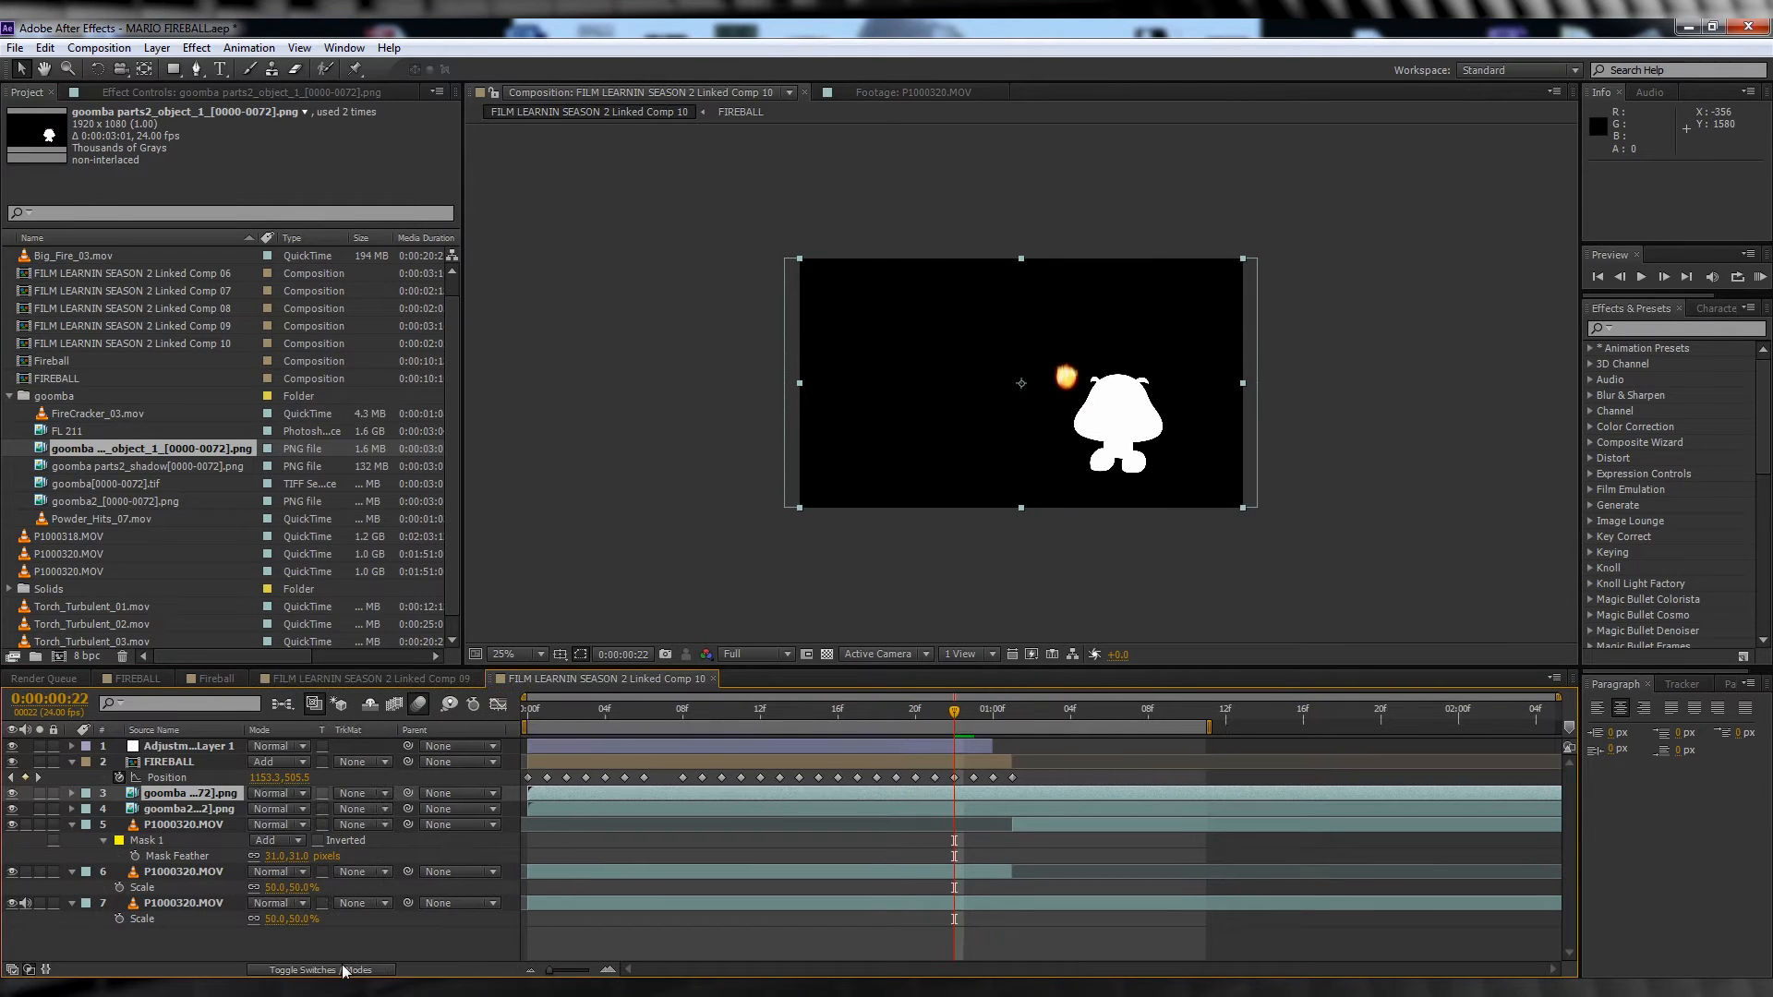
left_click(385, 809)
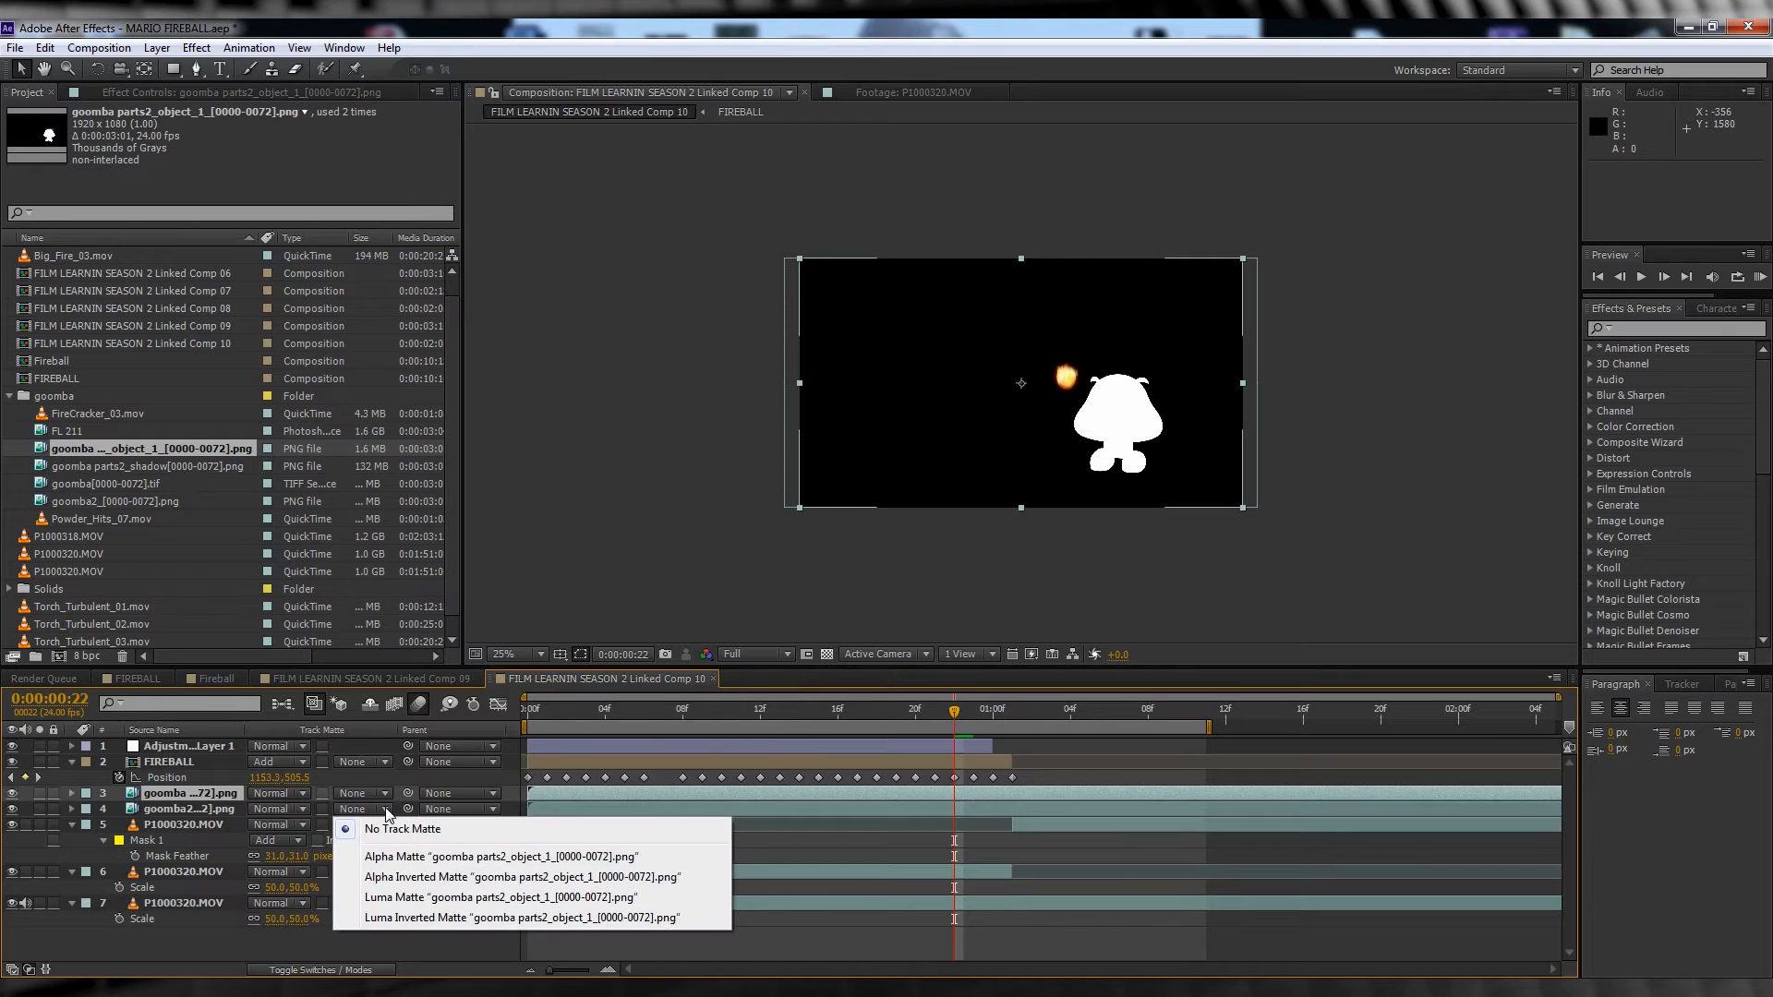
left_click(415, 897)
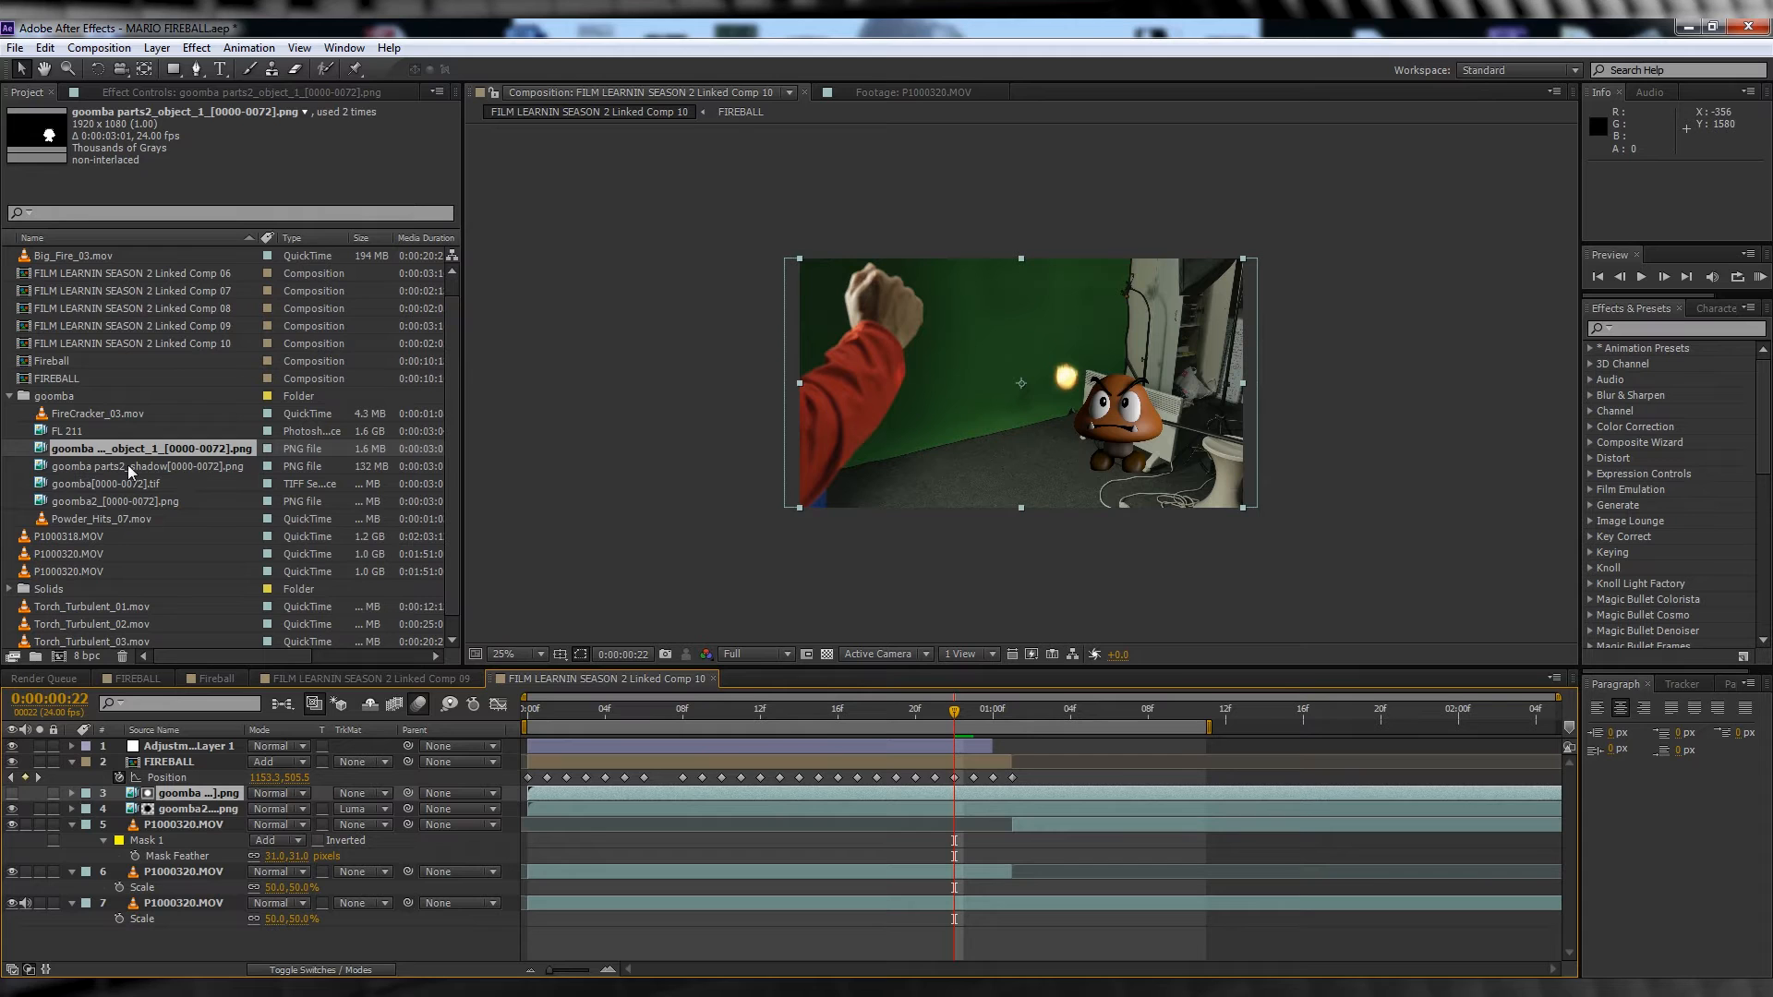
Step: Add goomba parts2_shadow[0000-0072].png above the goomba matte layer and set its blending mode to Multiply
left_click_drag(129, 471, 298, 785)
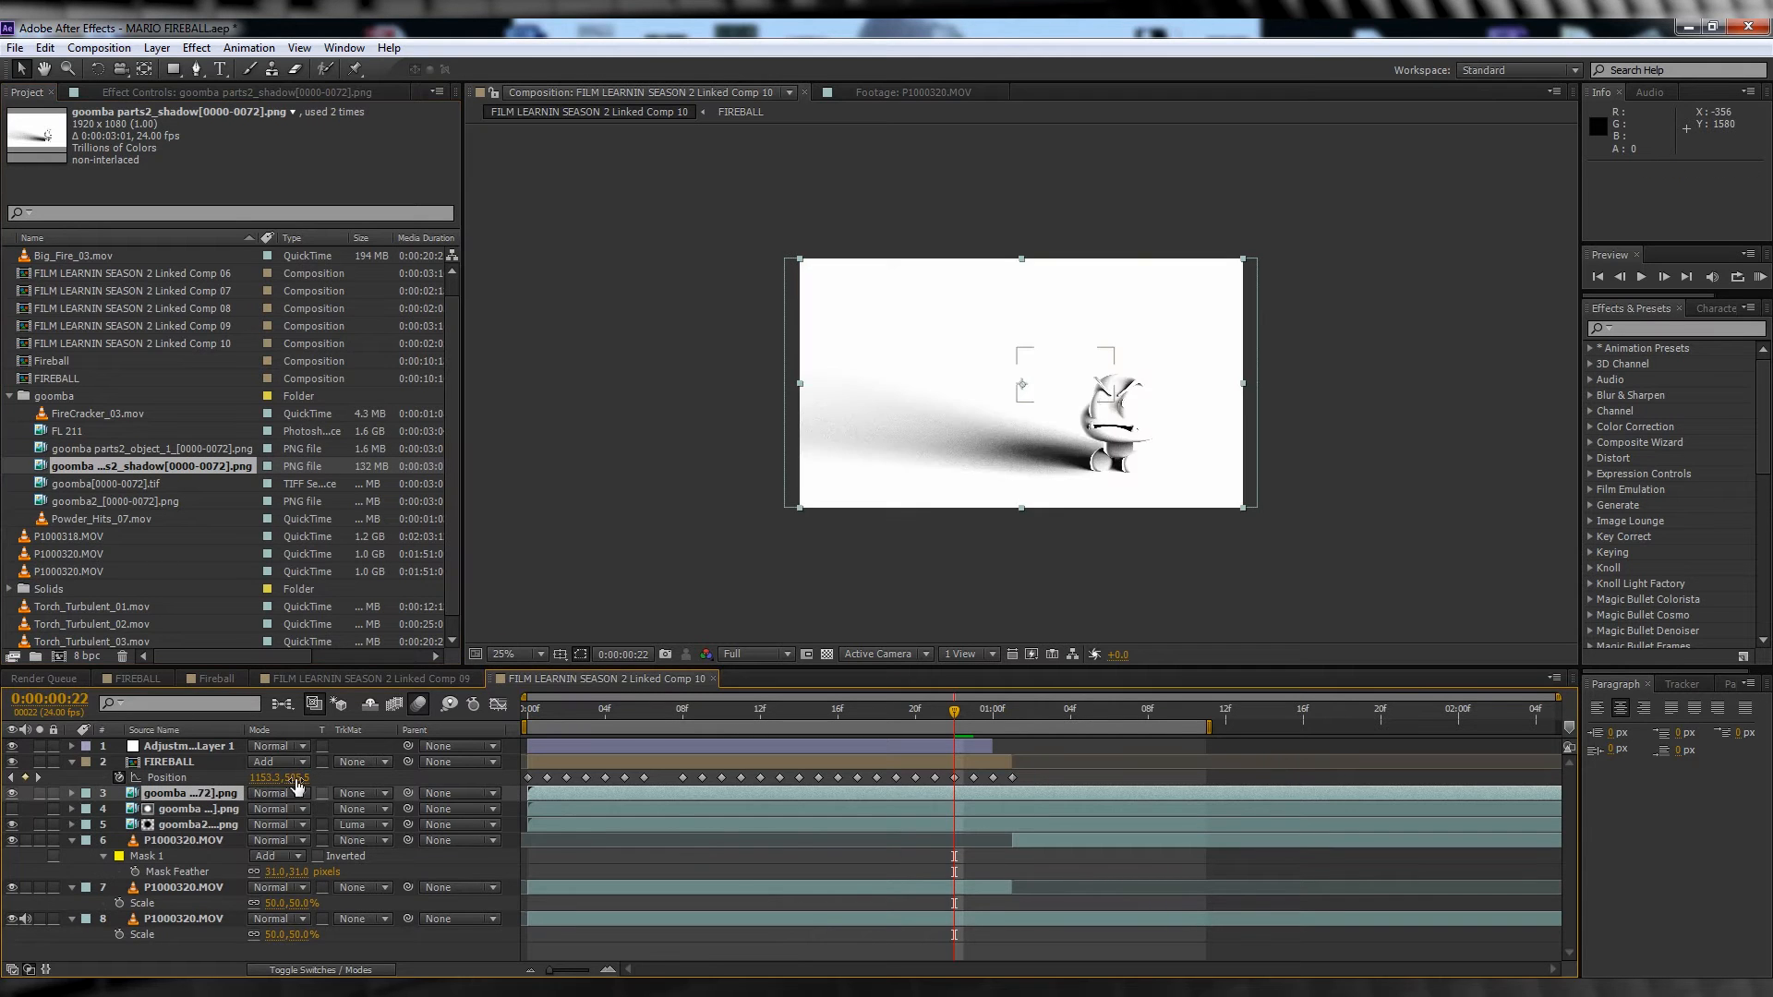
left_click(297, 792)
left_click(343, 254)
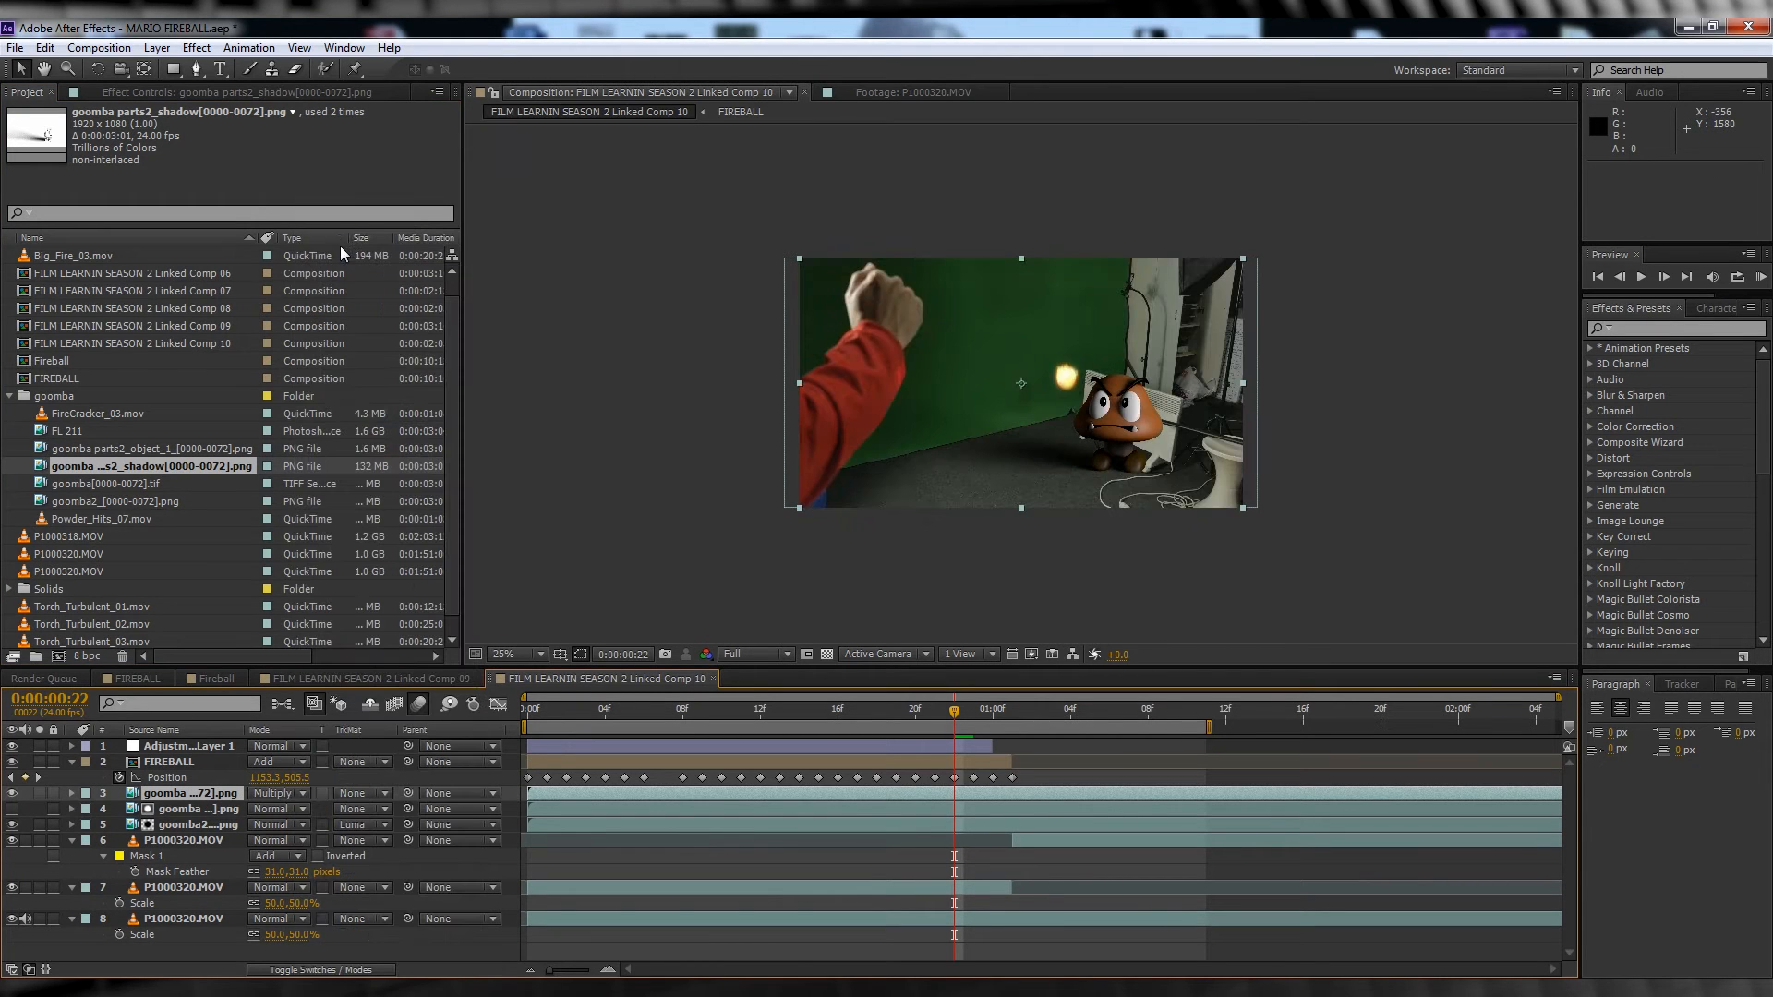
Step: Move the three goomba layers to position 752, 576 under the fireball and shift them in time to start at -0:00:00:17
left_click(194, 829, "shift")
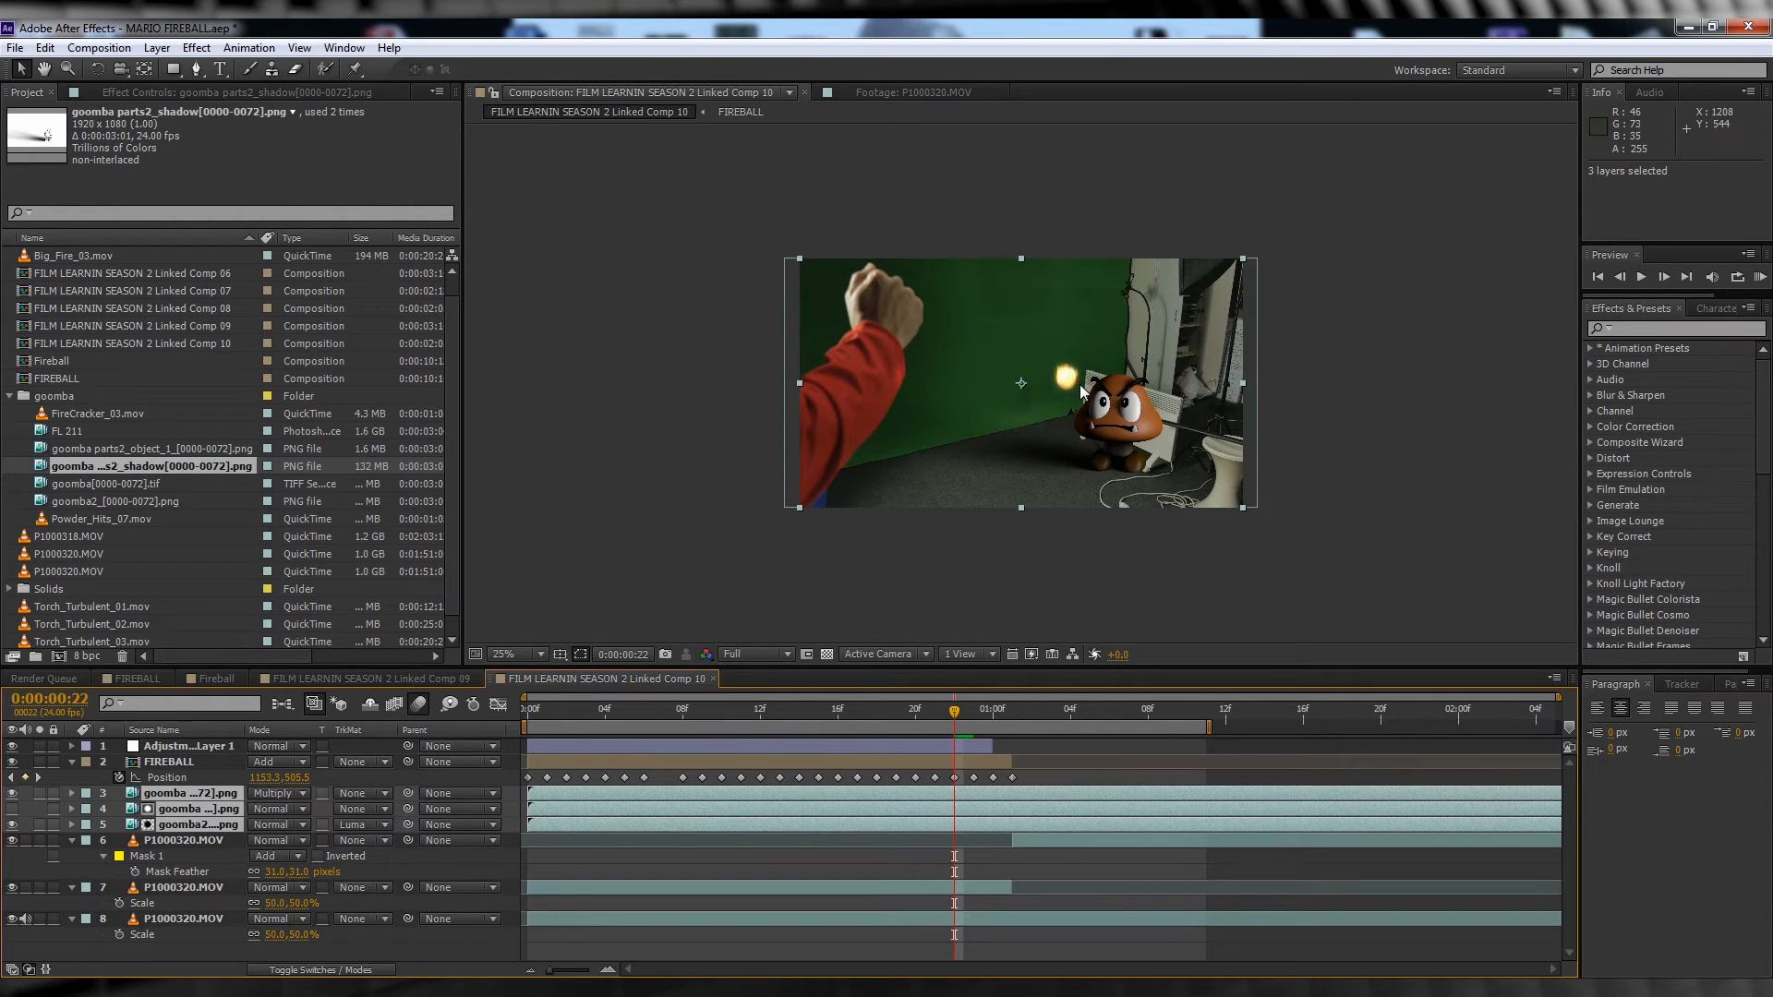
left_click_drag(1115, 418, 1066, 425)
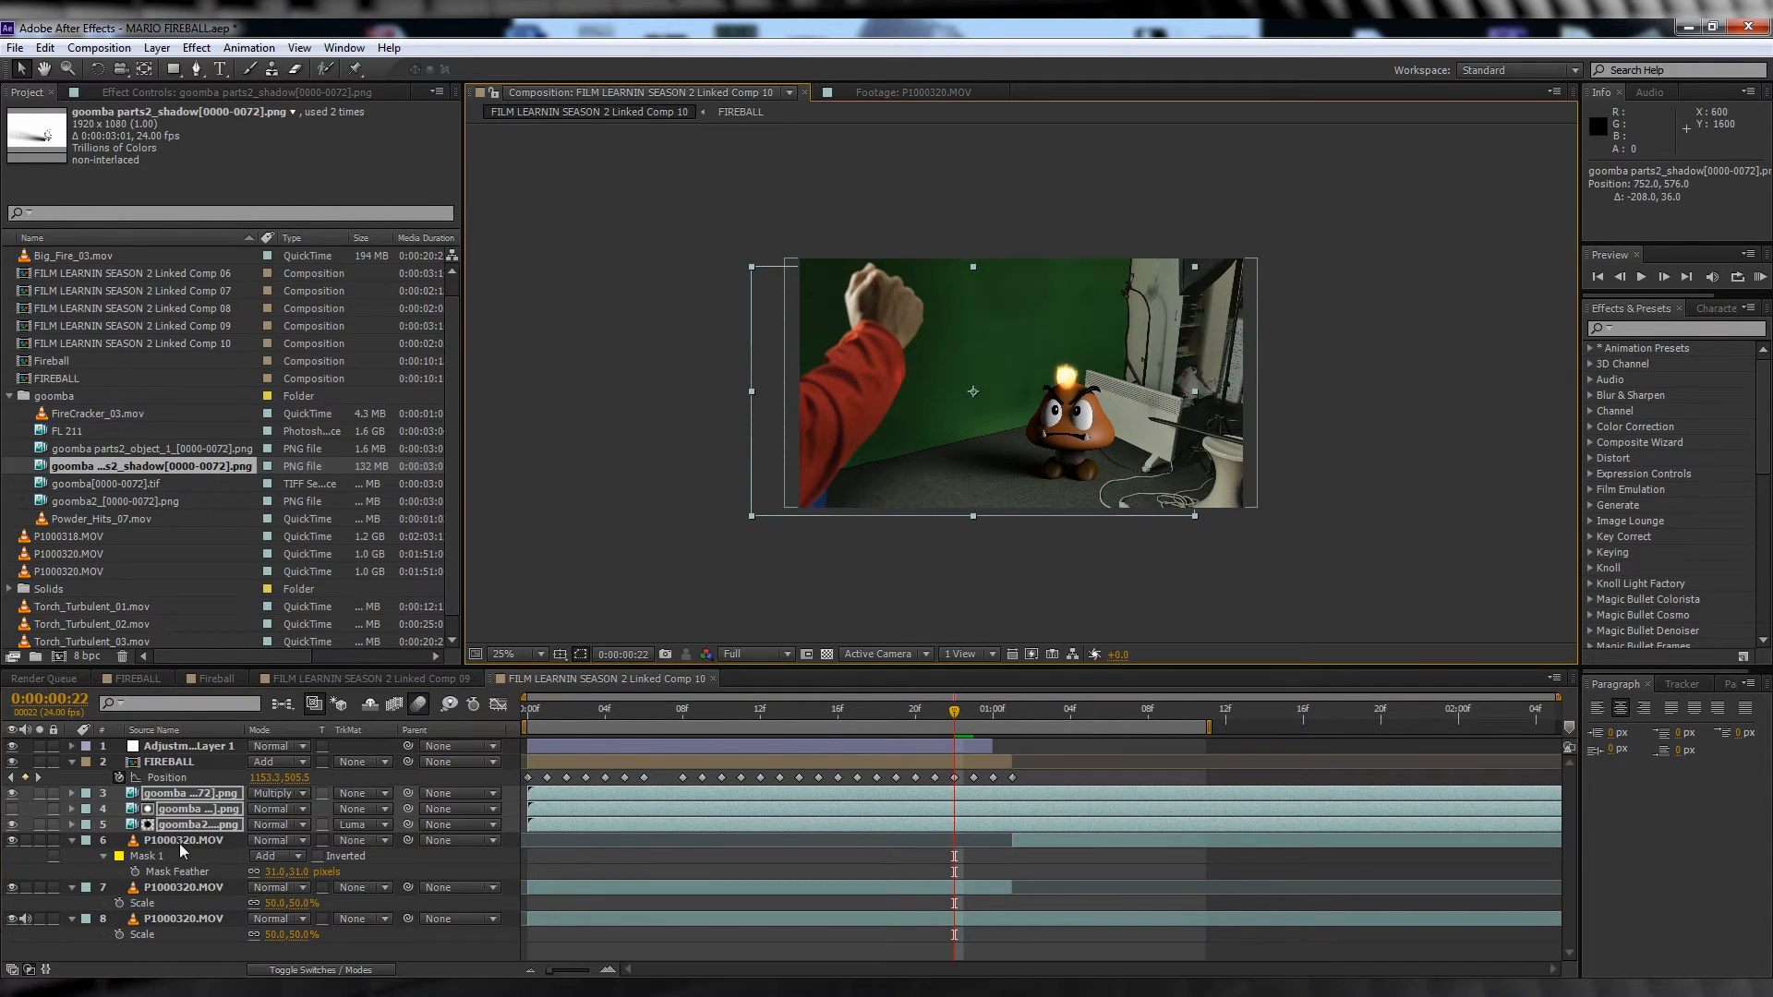
left_click_drag(1115, 800, 1037, 801)
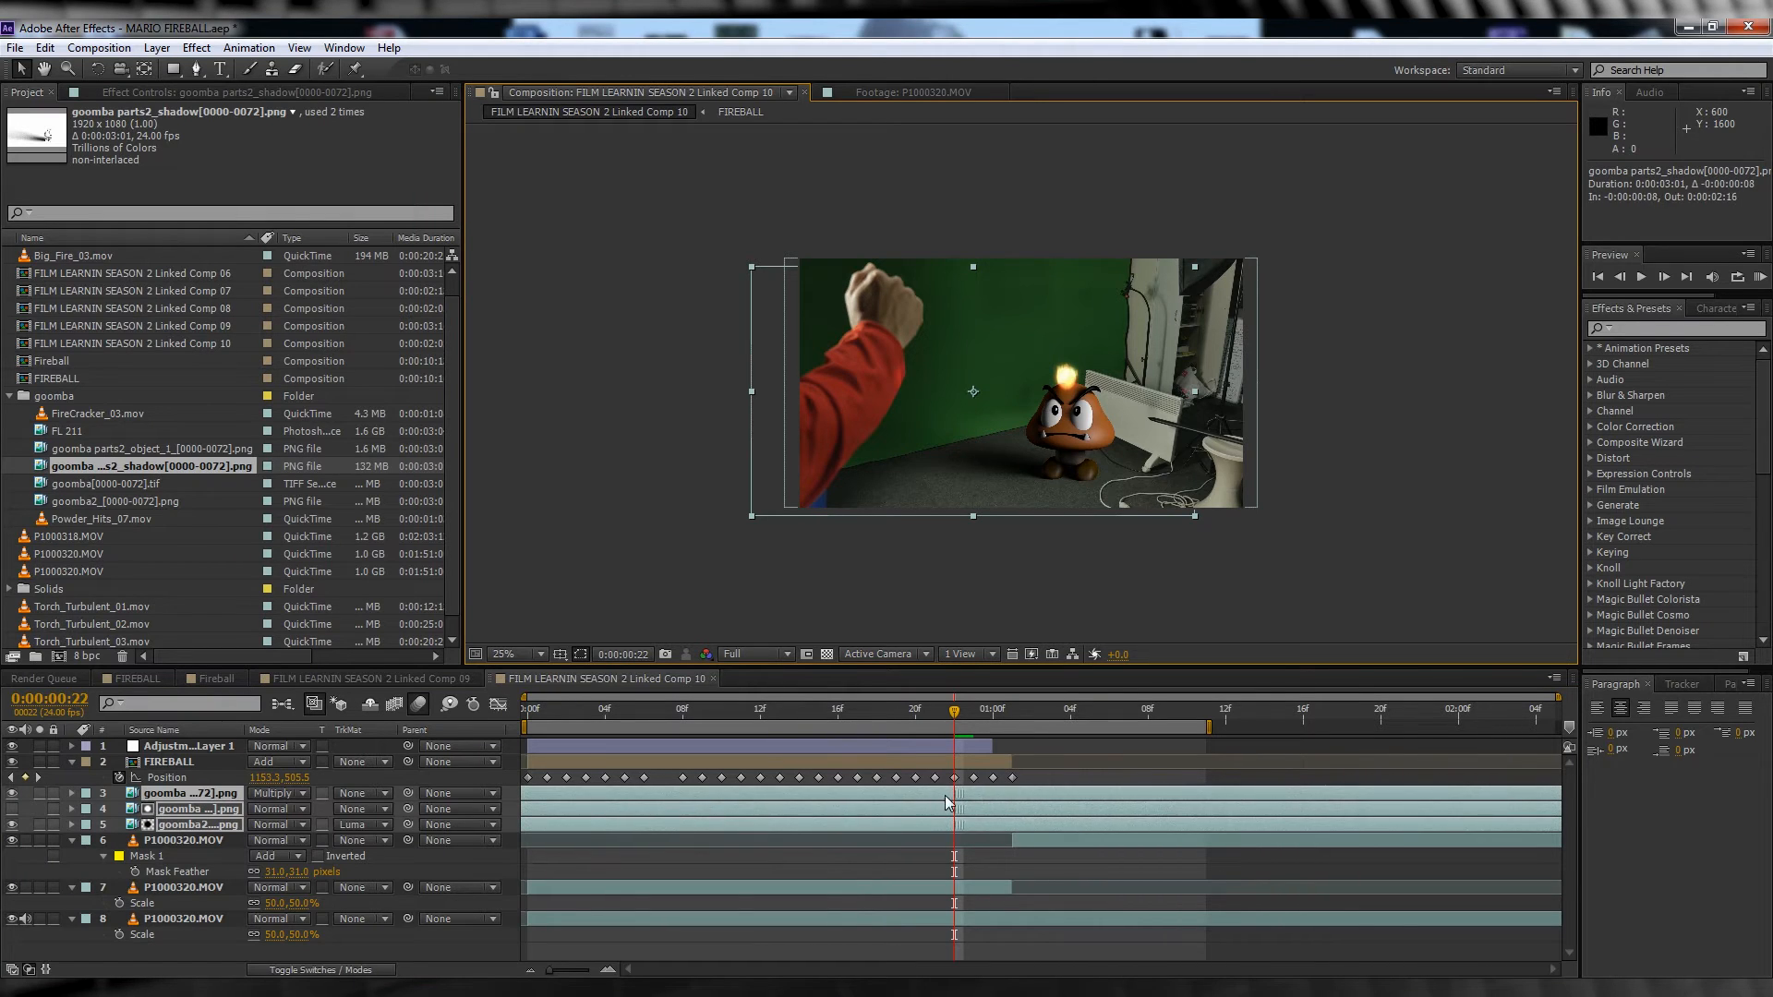
left_click_drag(796, 802, 718, 785)
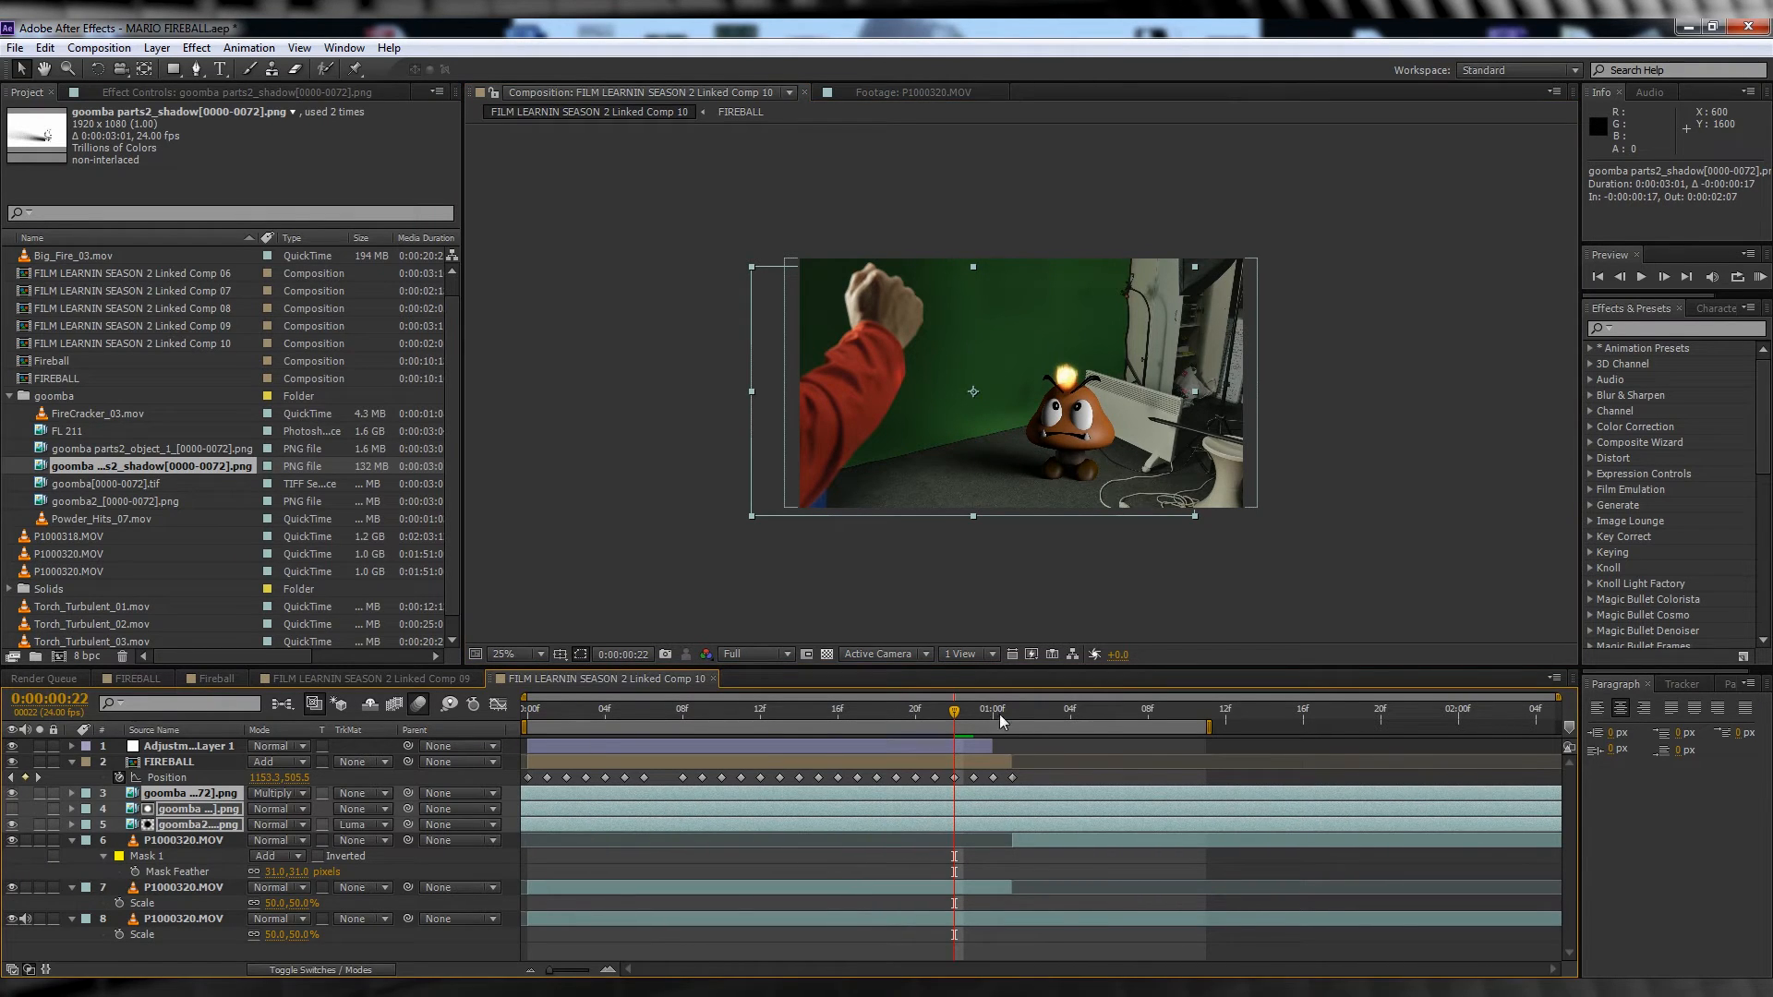
key("KP_0")
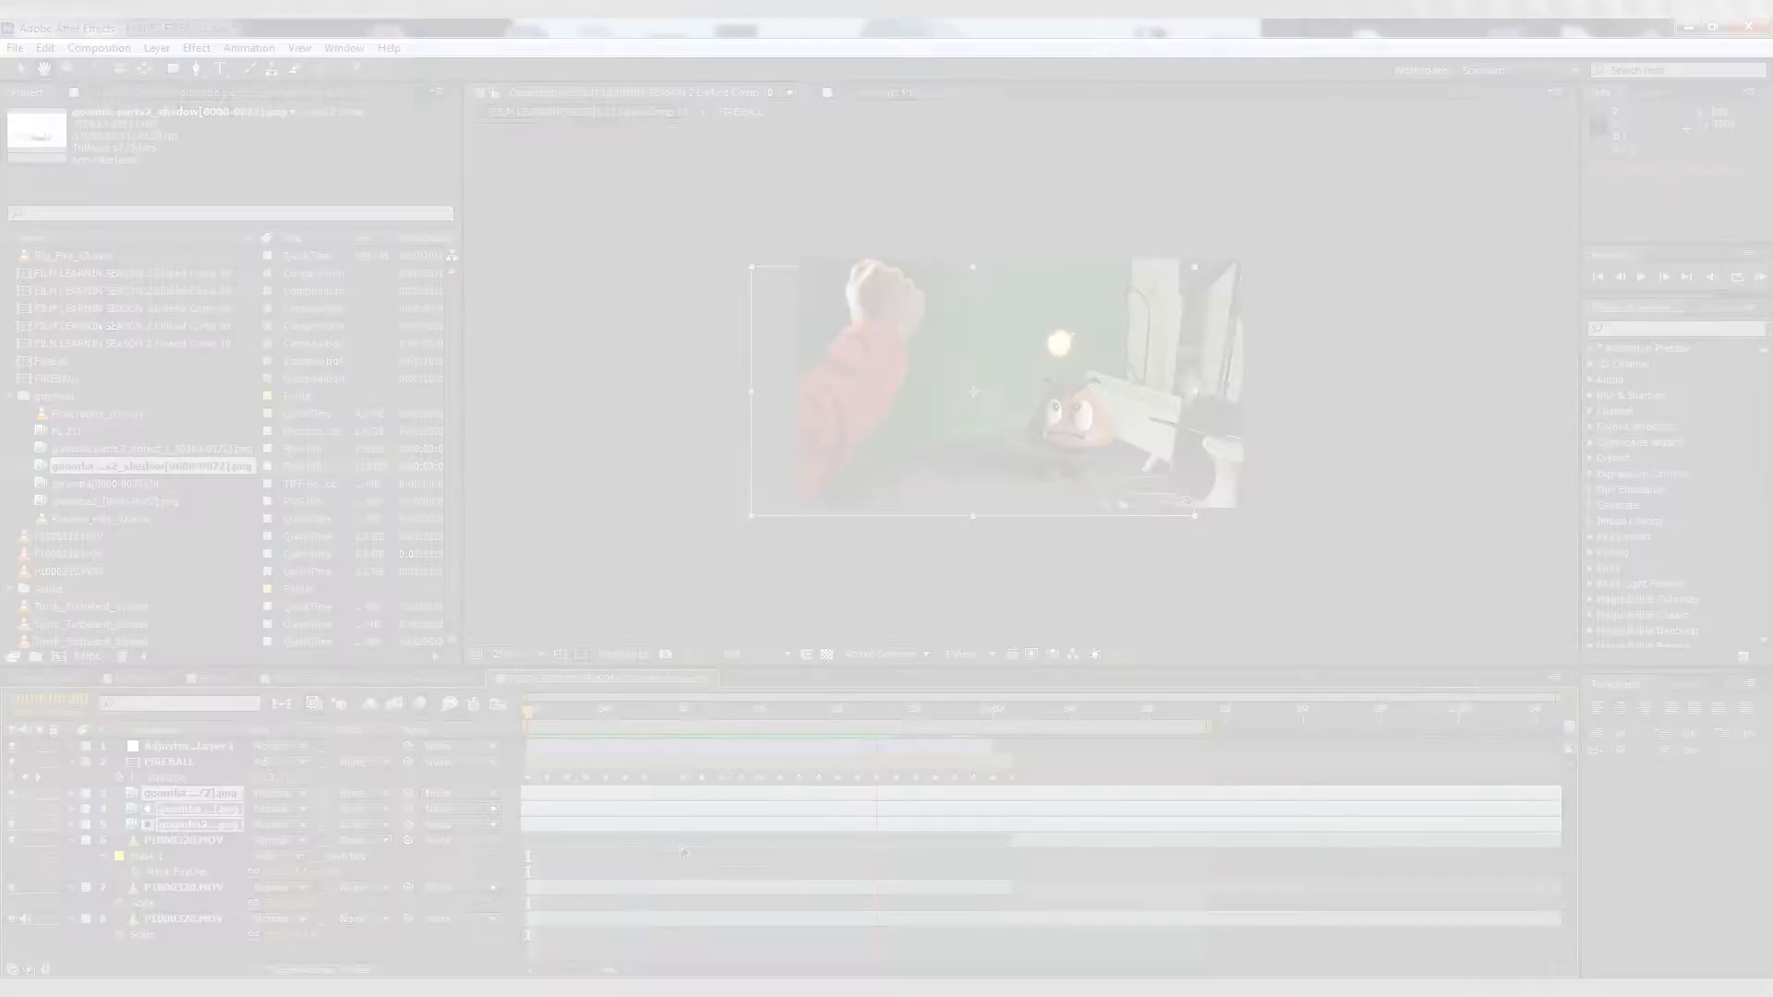
Step: Split the three goomba layers at 0:00:01:01 and delete the parts after that frame
left_click(996, 711)
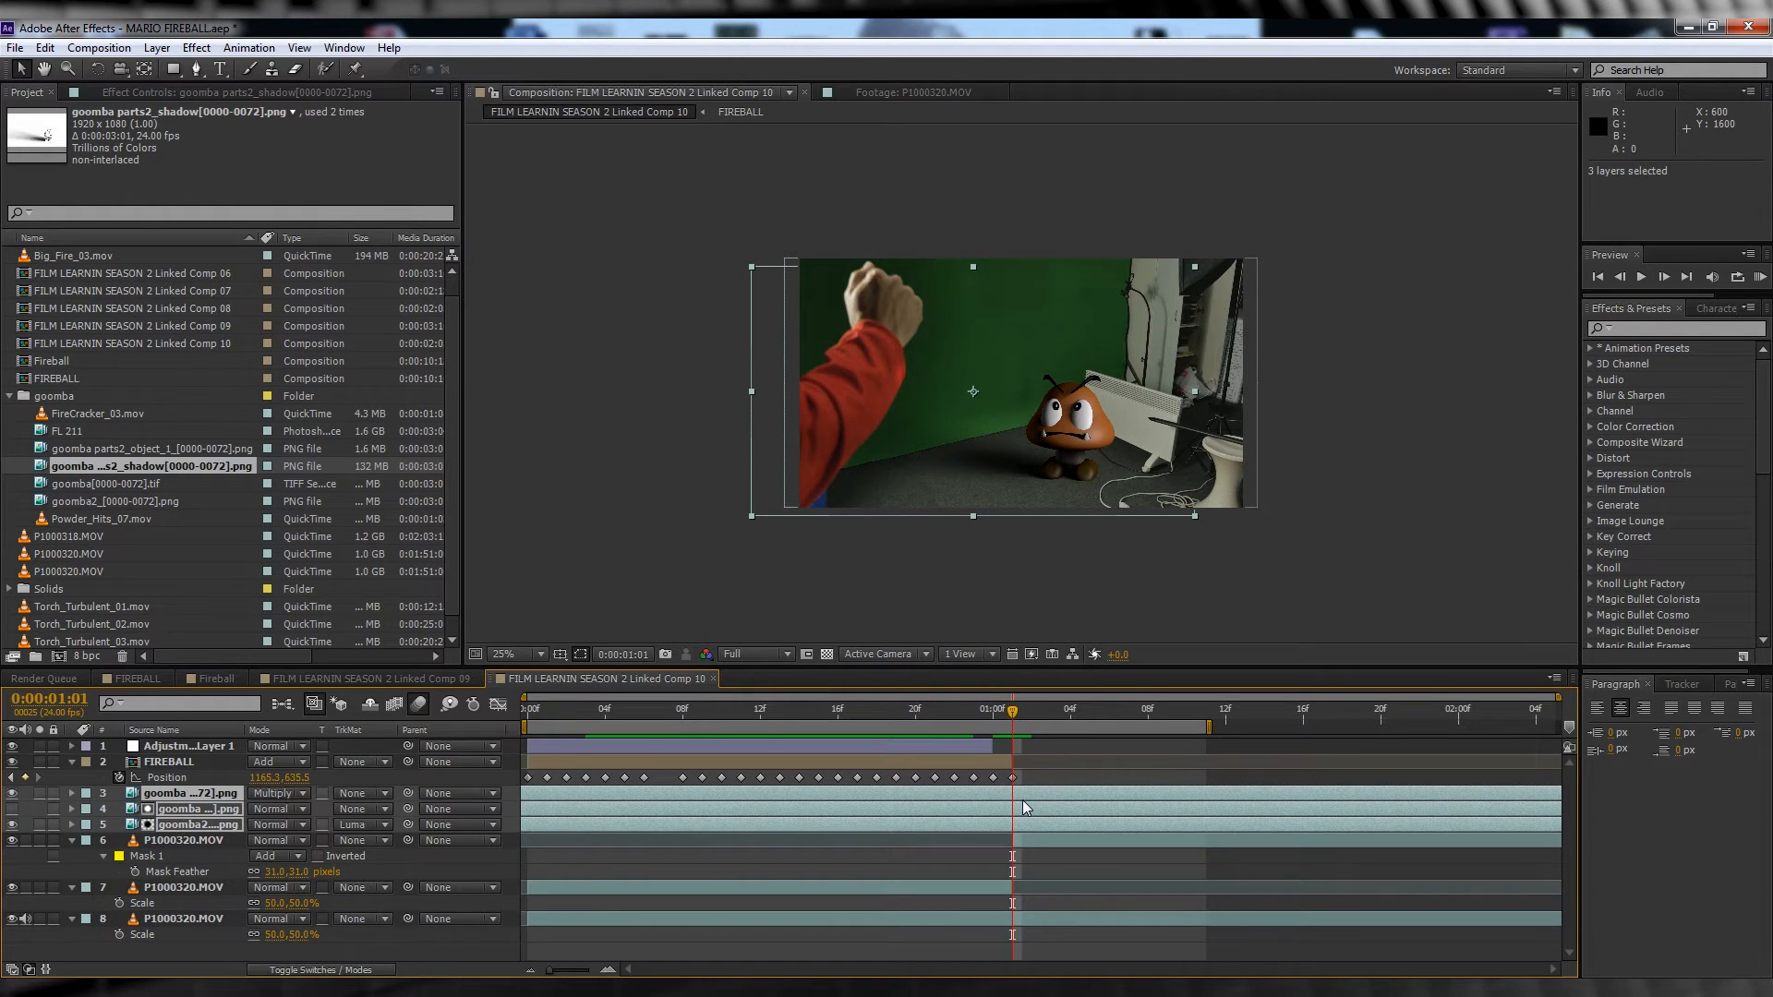
key("ctrl+shift+d")
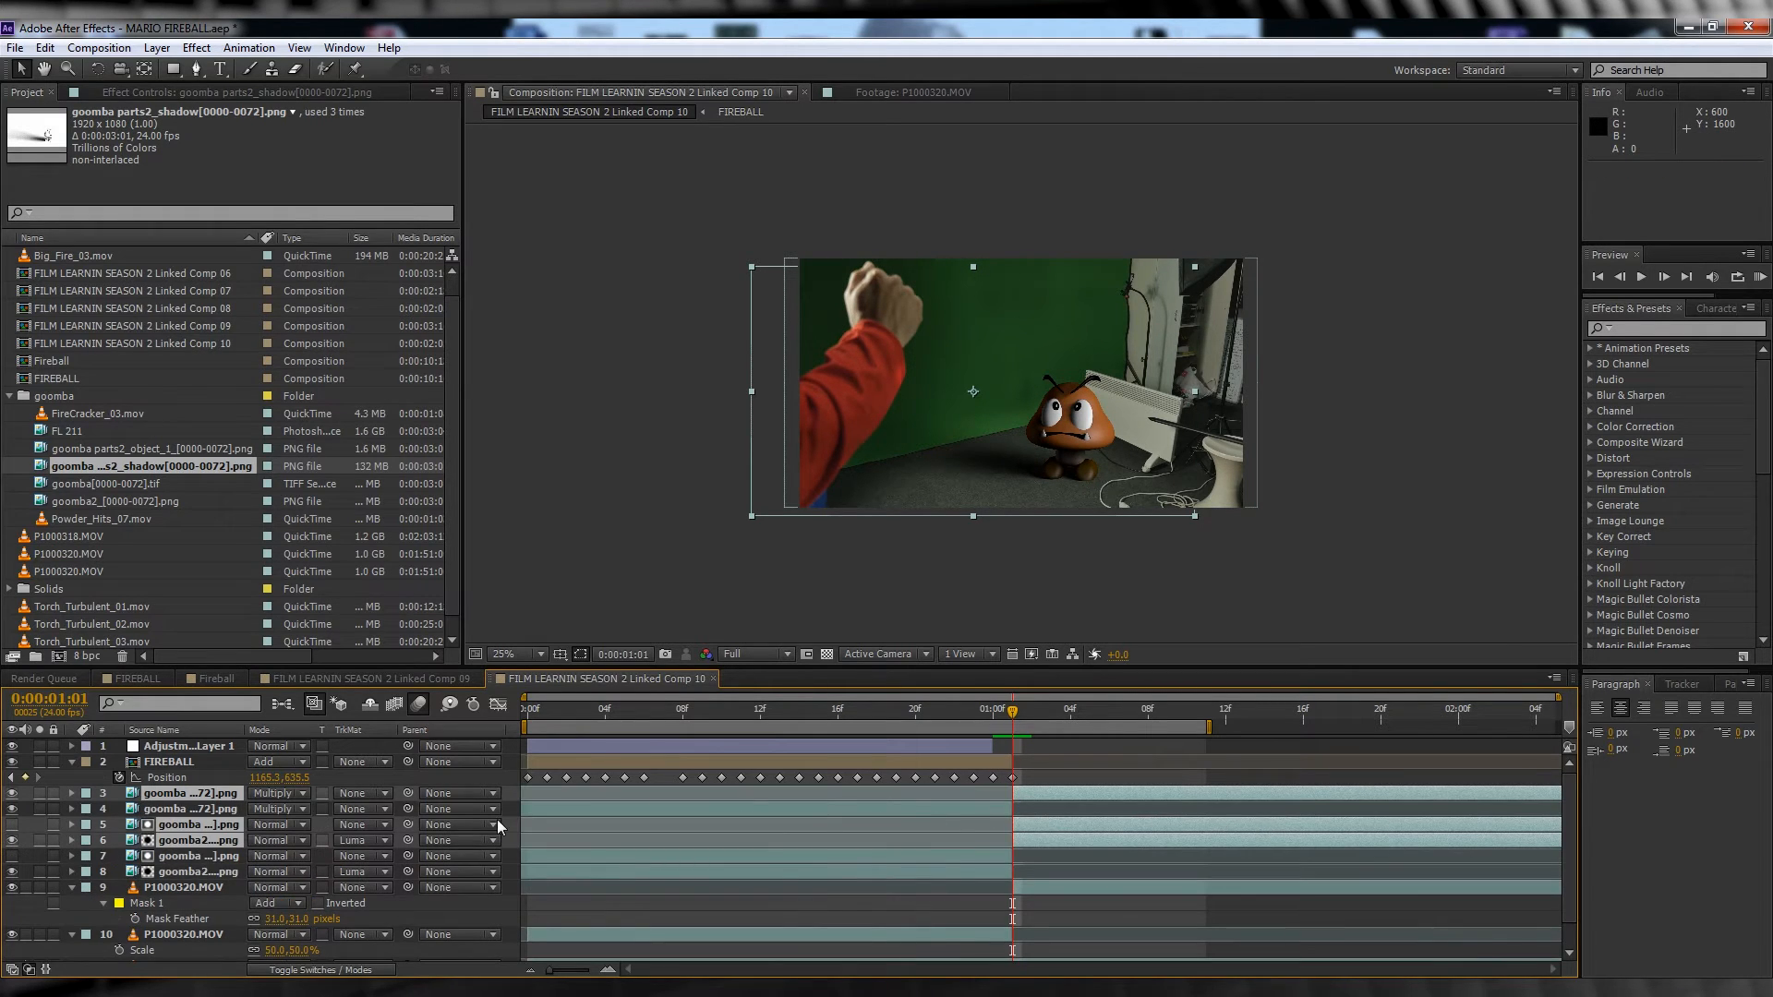
key("Delete")
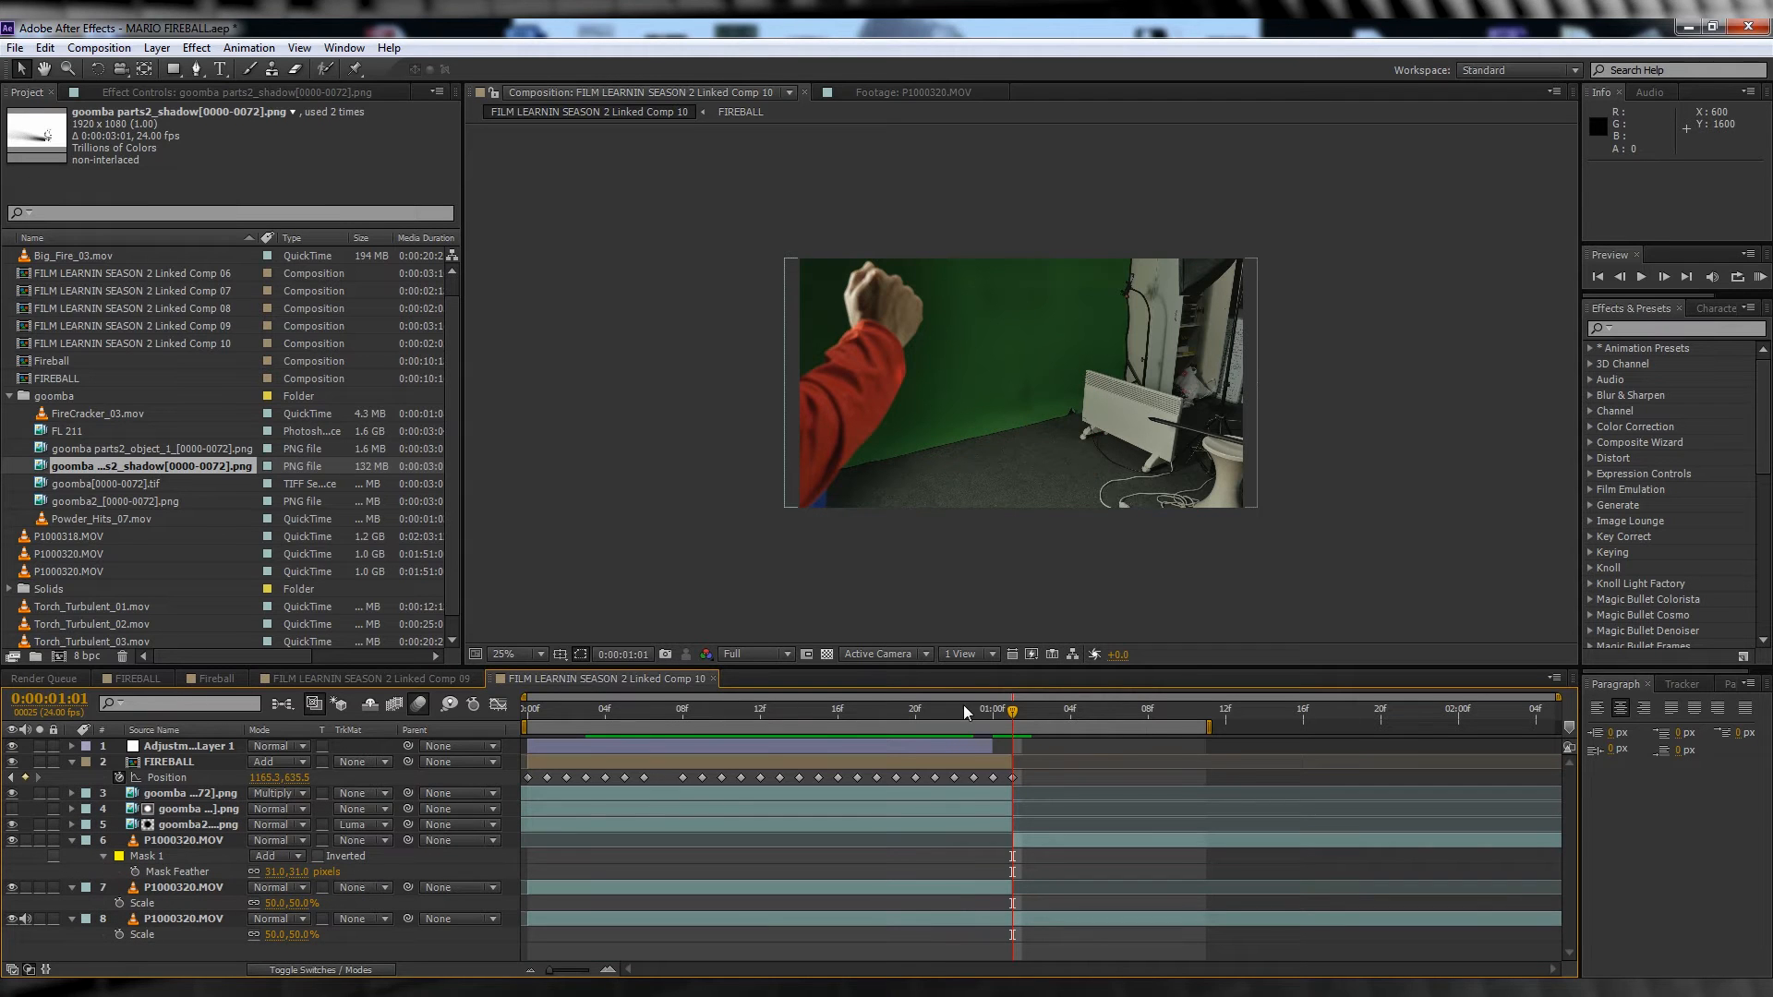
Step: Add FireCracker_03.mov as the topmost layer and shift it in time to start at 0:00:01:00
mouse_move(963, 711)
left_mouse_down()
mouse_move(1013, 714)
mouse_move(995, 714)
left_mouse_up()
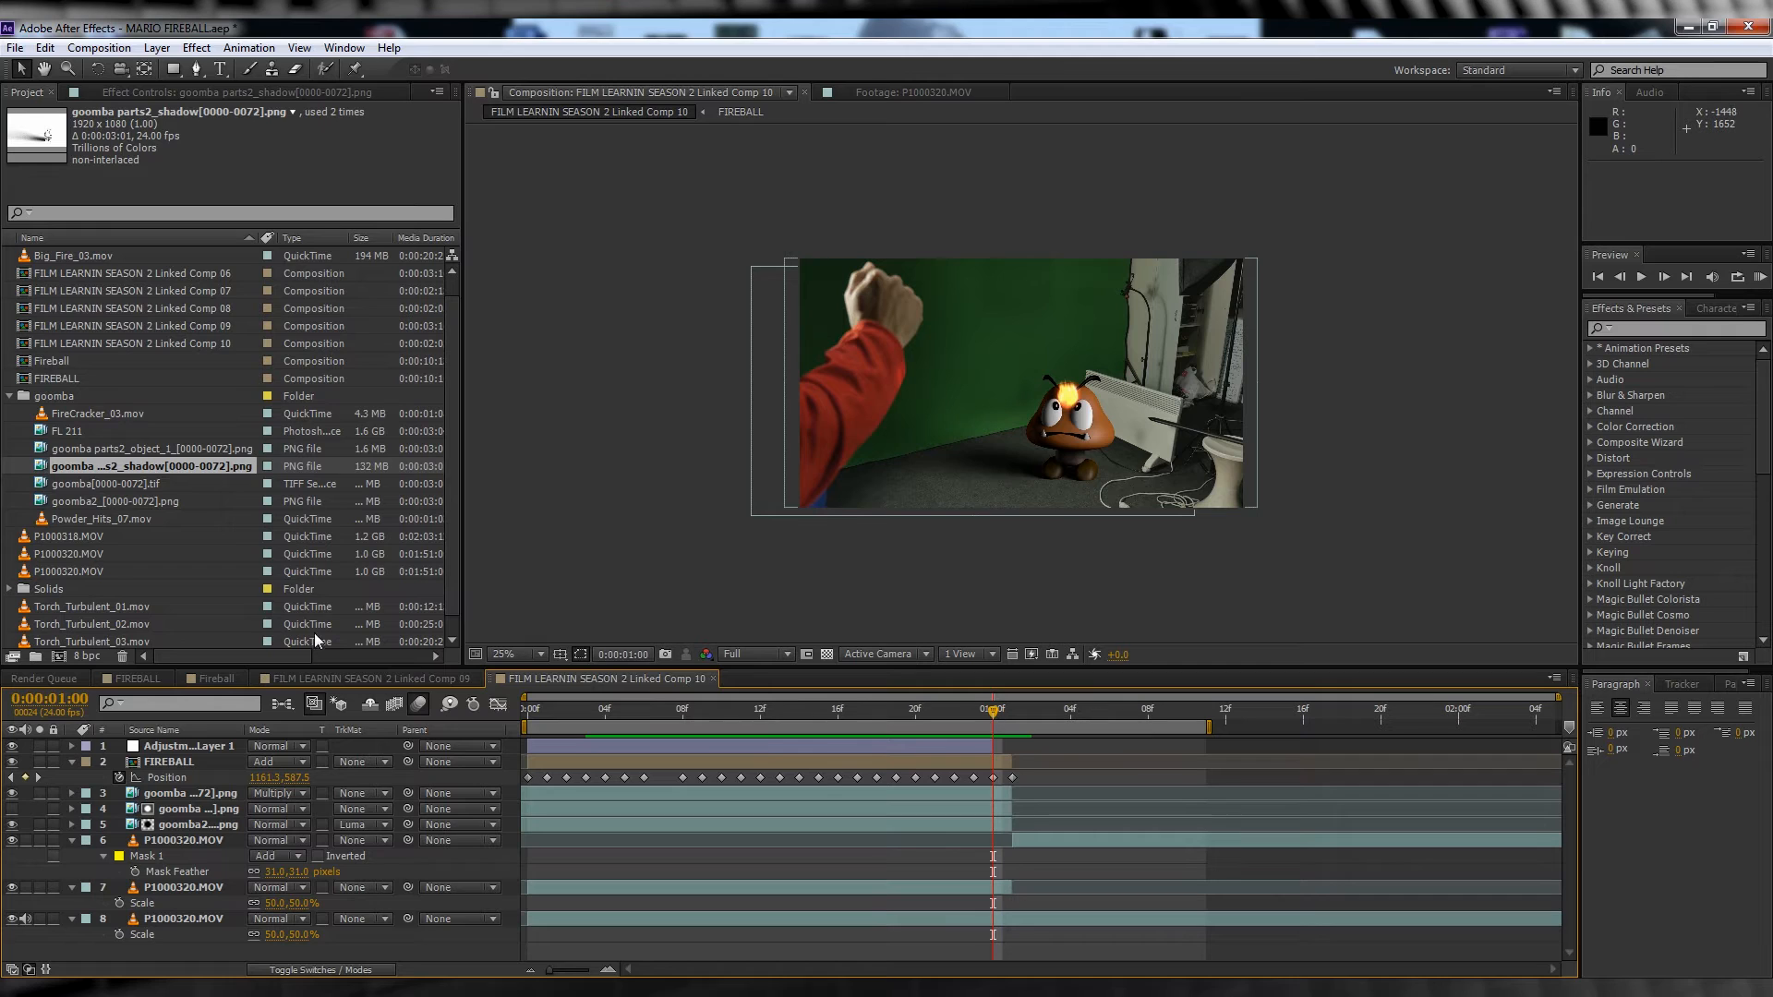
scroll(388, 364, "down", 1)
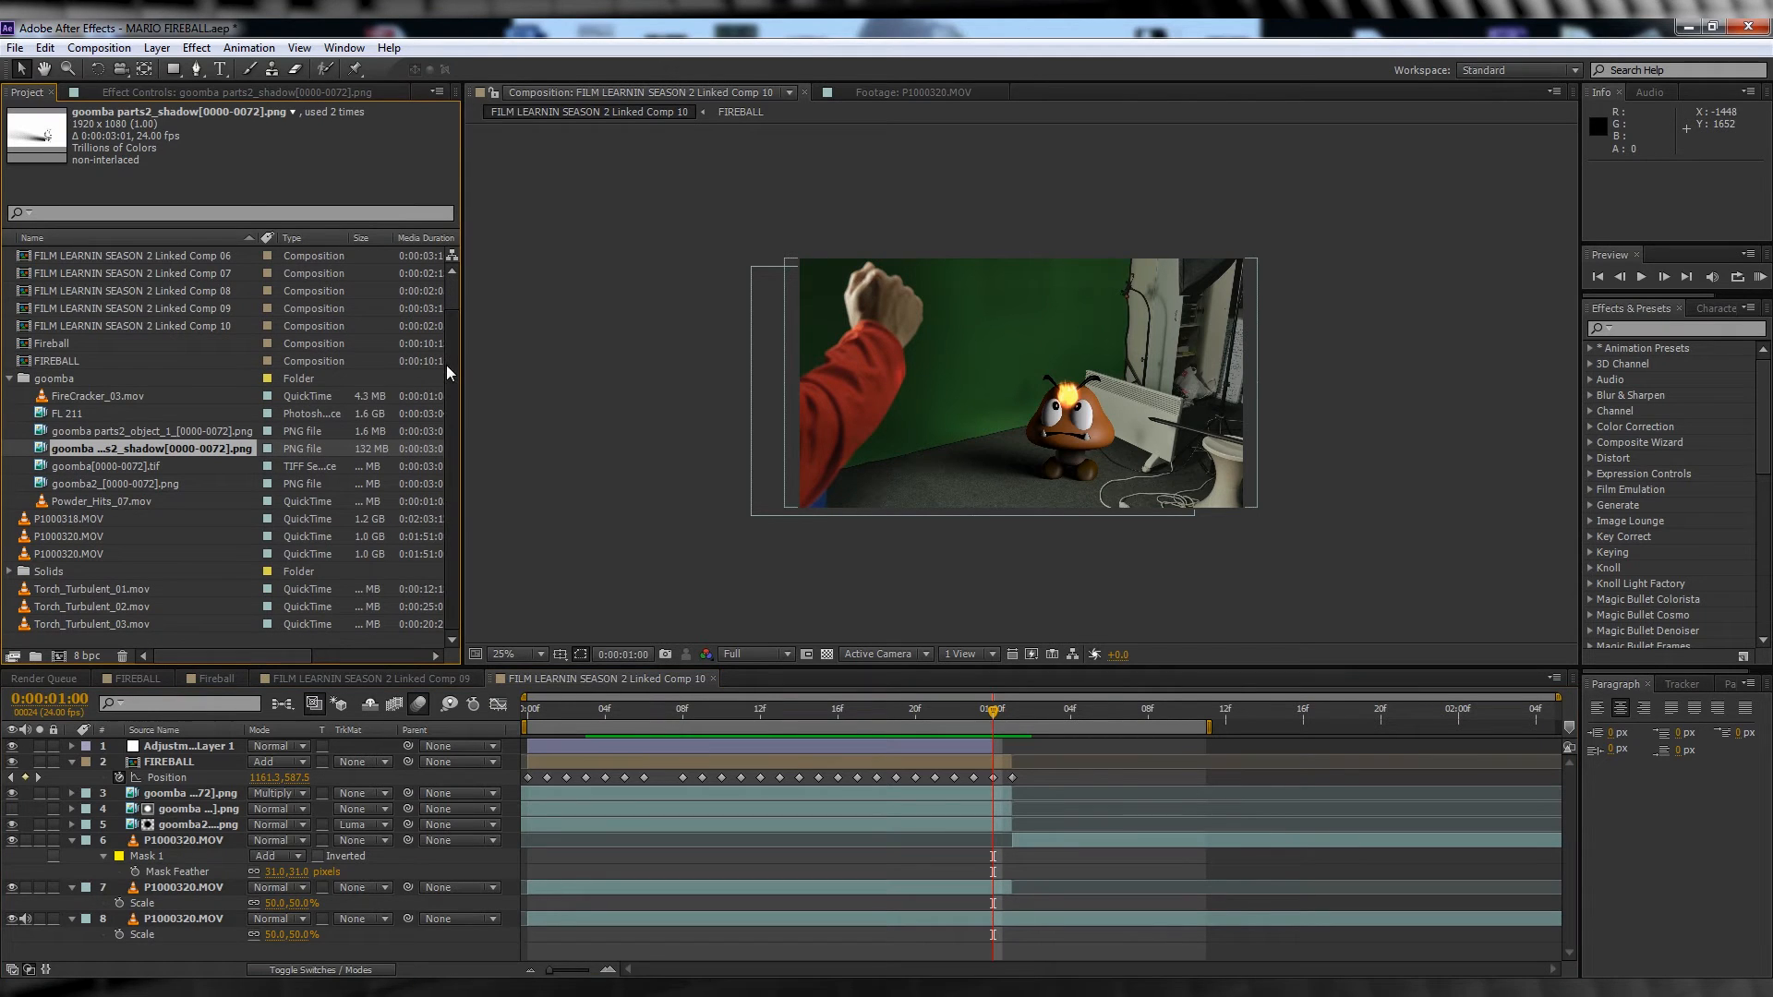
left_click(115, 397)
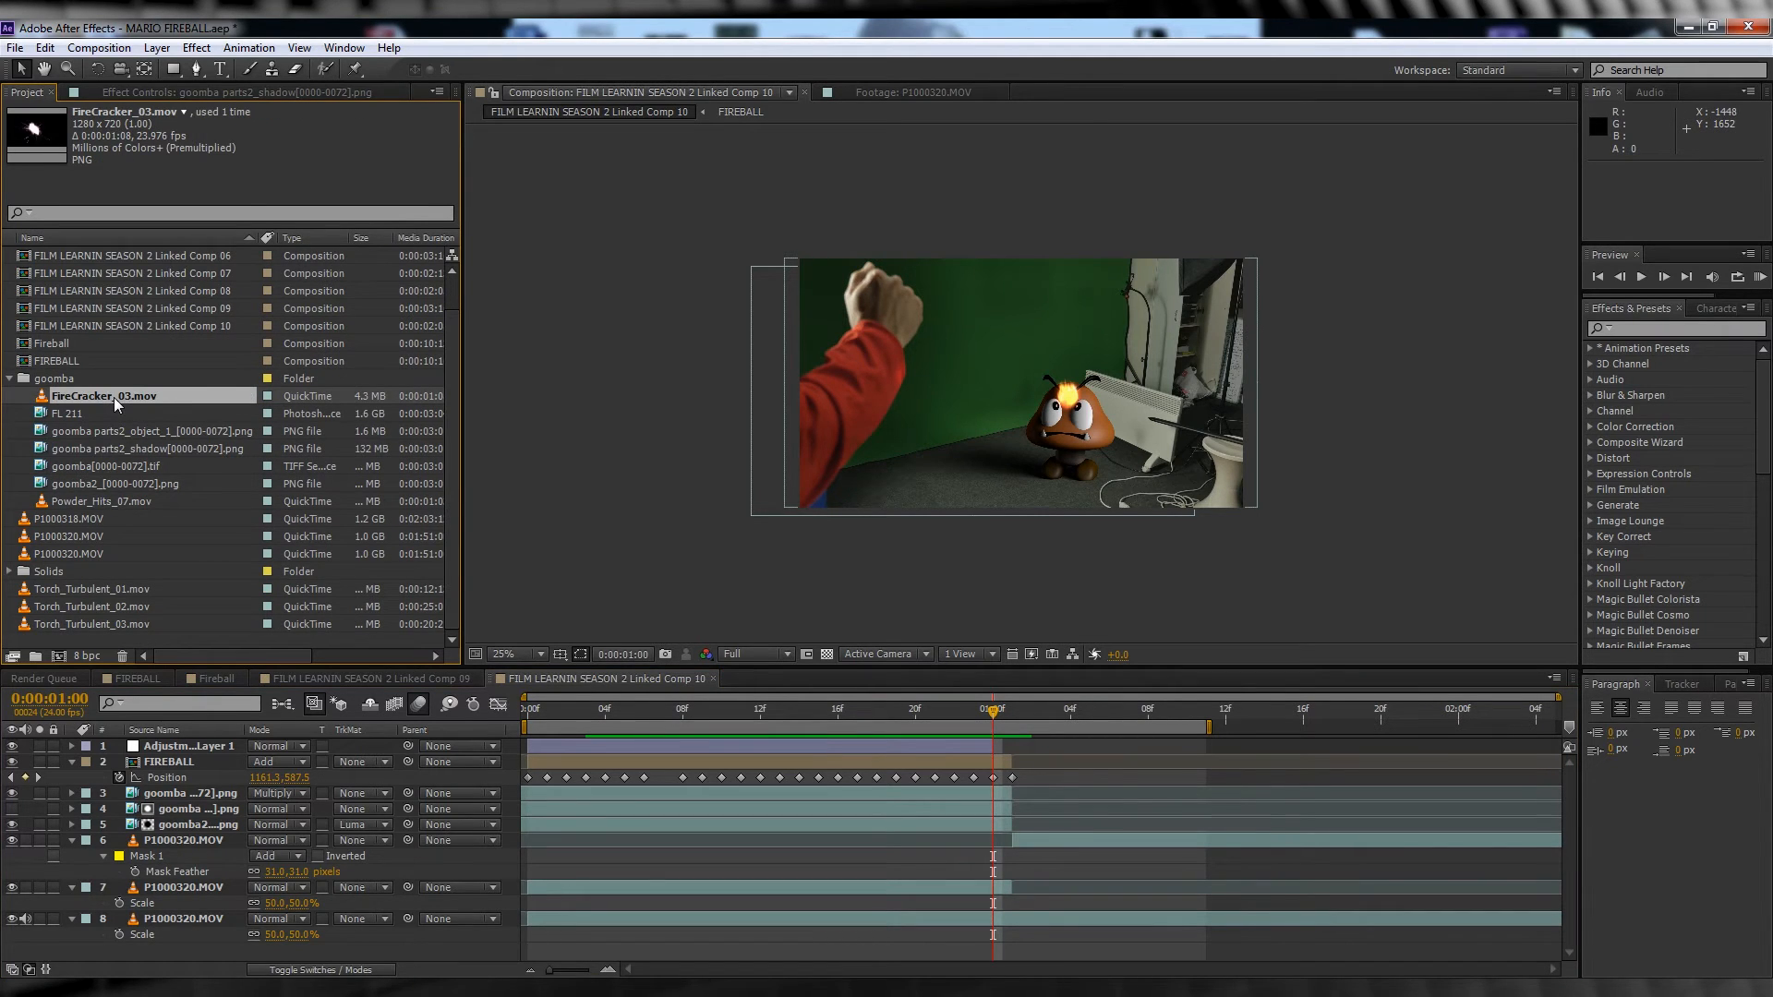
double_click(108, 399)
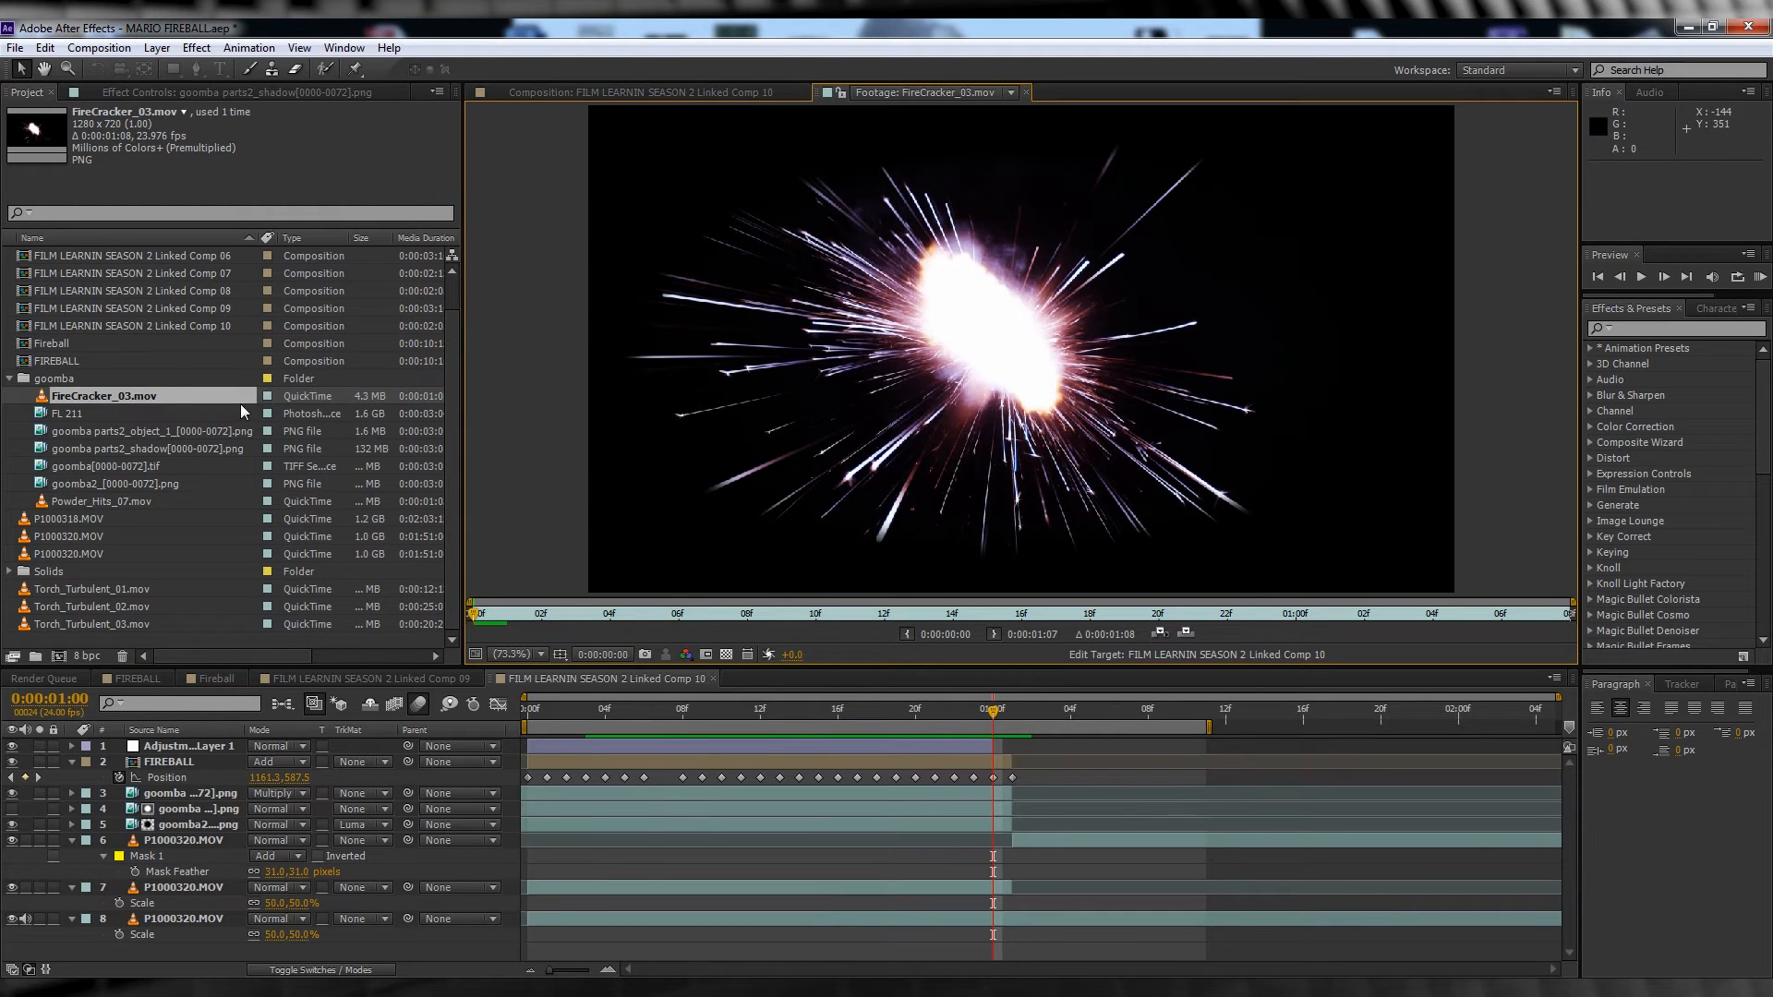
left_click_drag(111, 399, 209, 750)
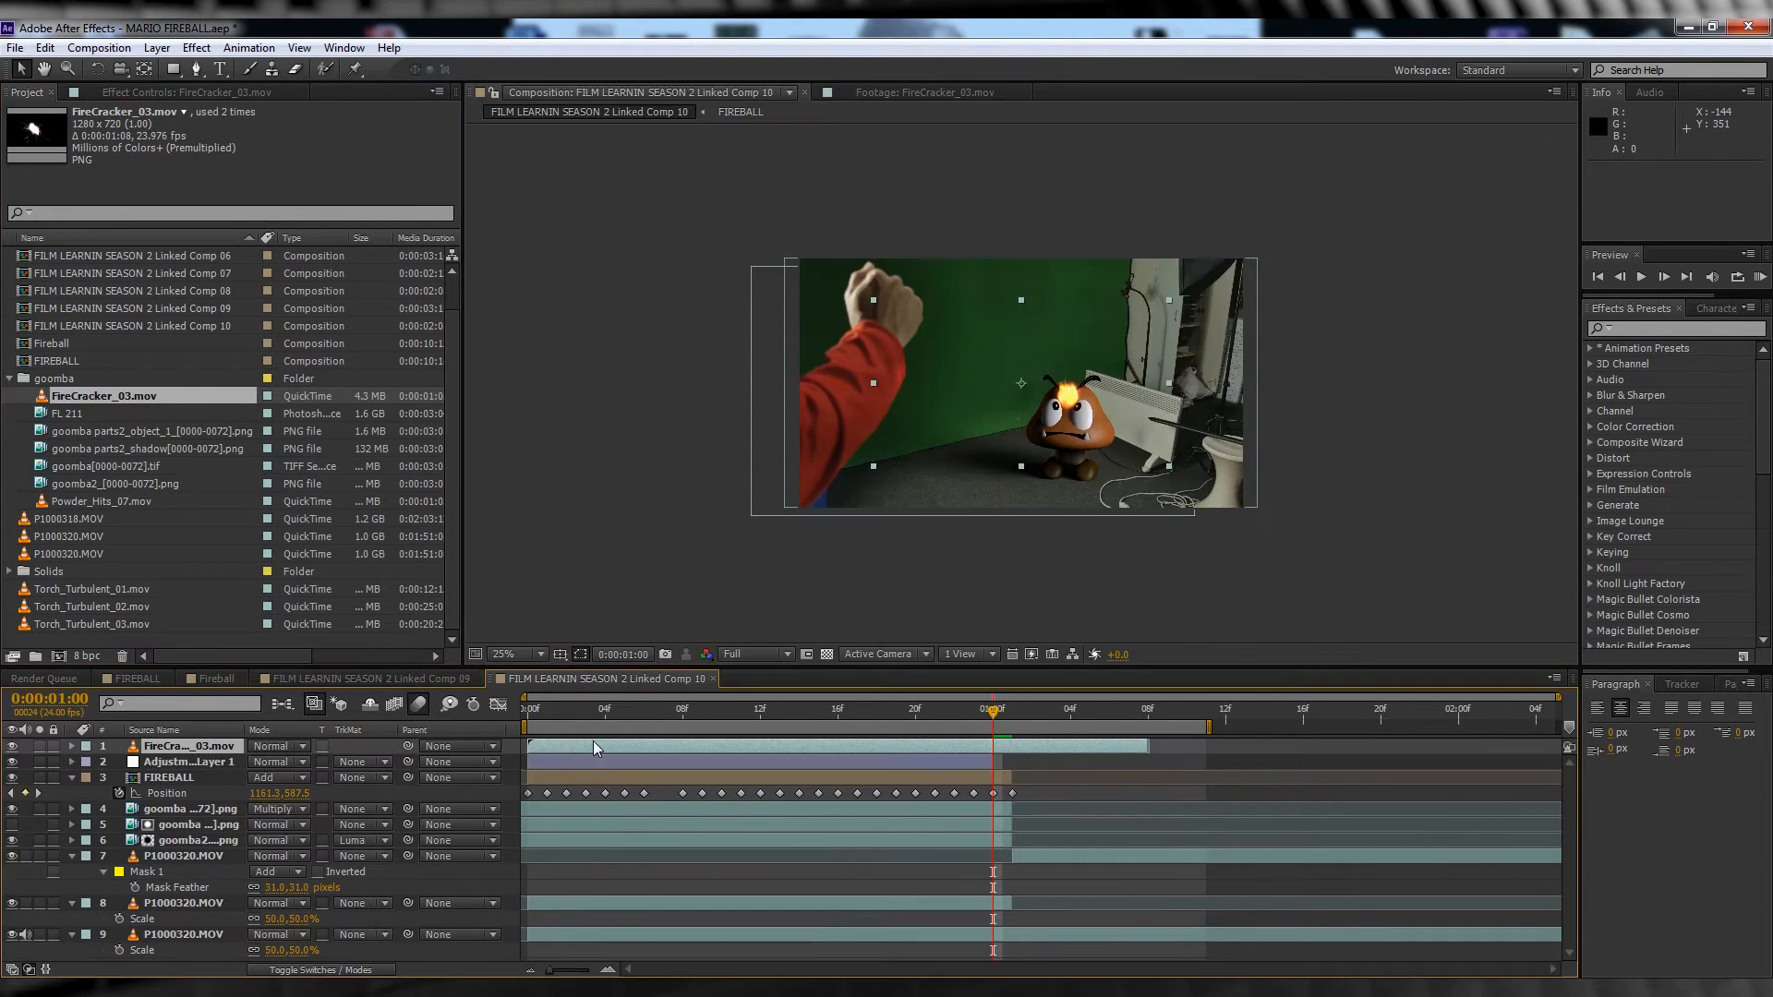
left_click_drag(569, 749, 999, 794)
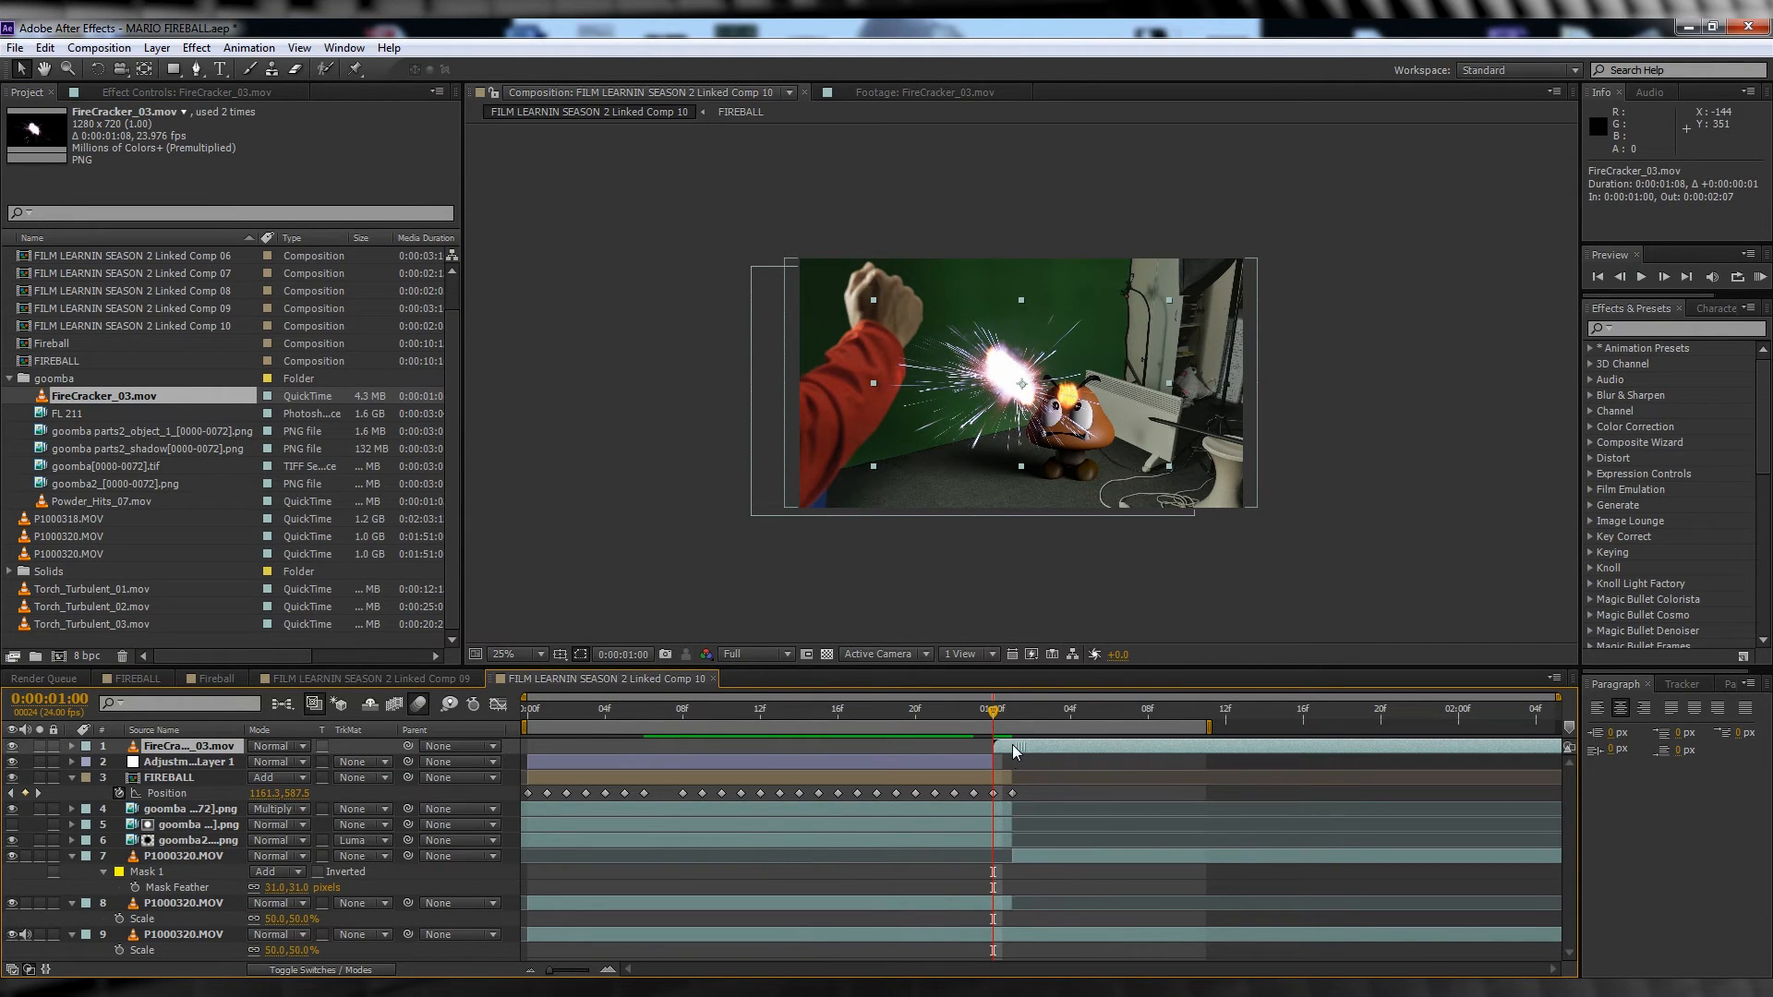
Step: Move the firecracker to position 1220, 636 over the goomba and set its blending mode to Add
left_click_drag(1006, 411, 1066, 412)
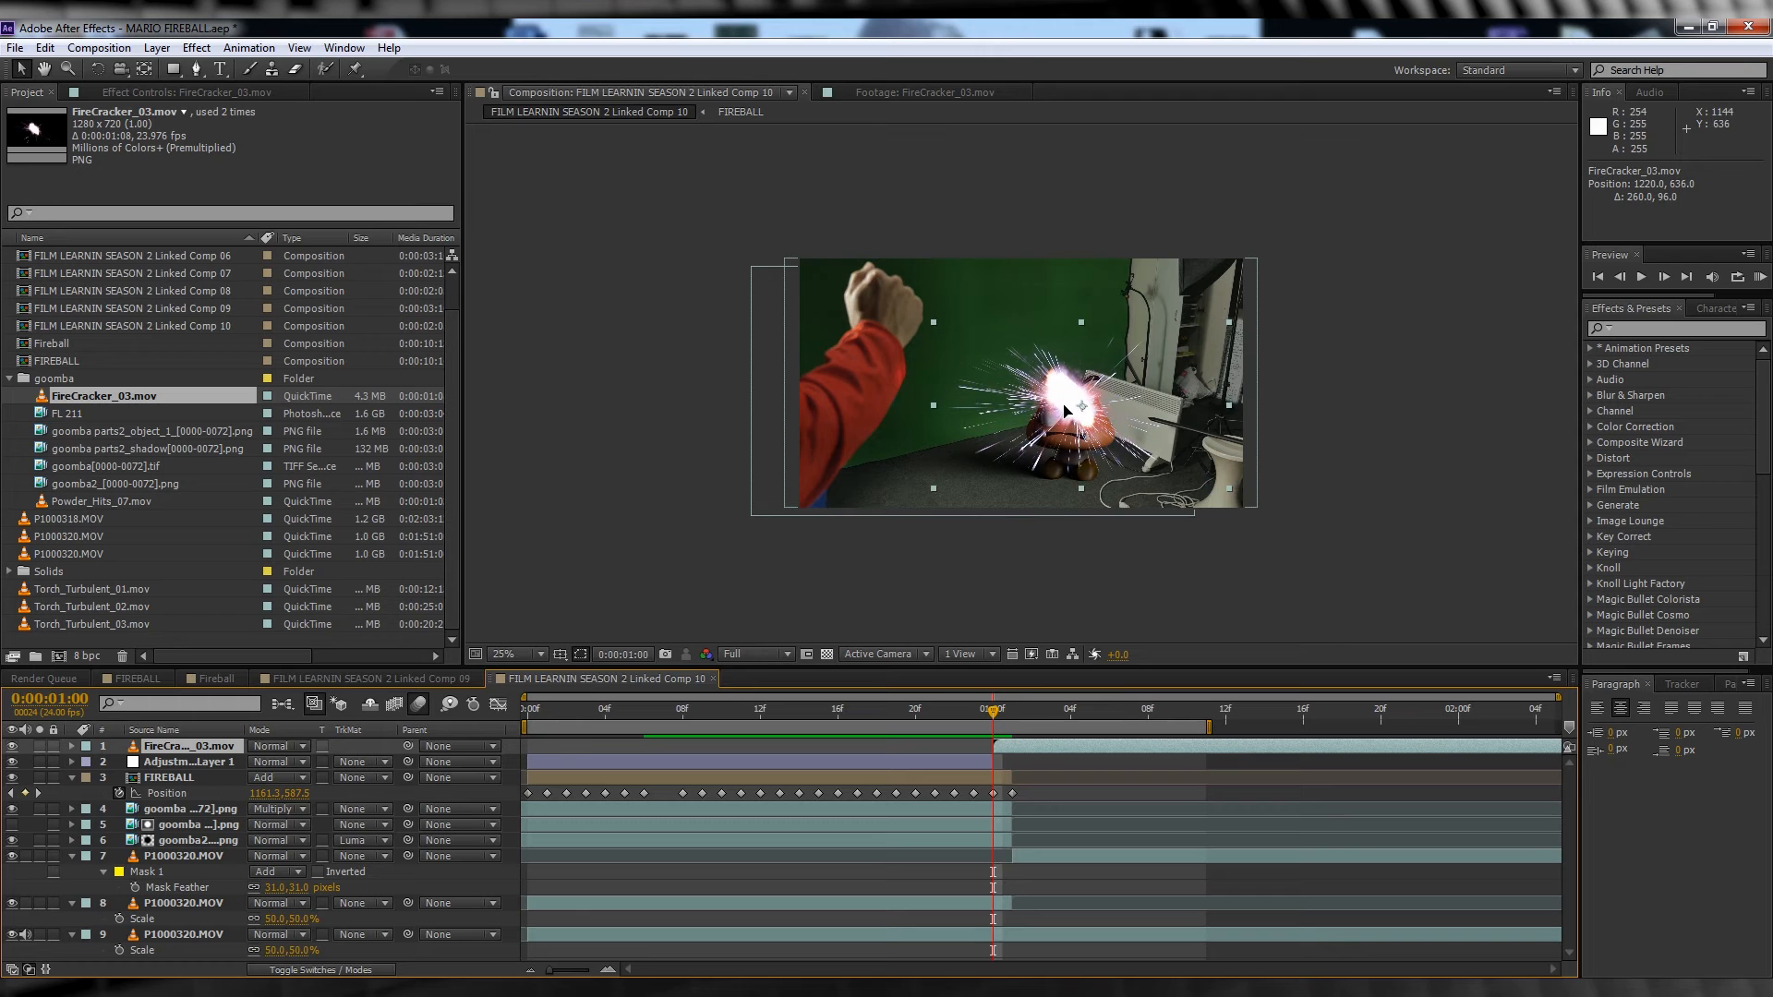
left_click(301, 746)
left_click(362, 375)
Step: Add Powder_Hits_07.mov above the firecracker, center it on the explosion, and shift it one frame earlier with its in point at 0:00:01:00
left_click_drag(928, 714, 993, 715)
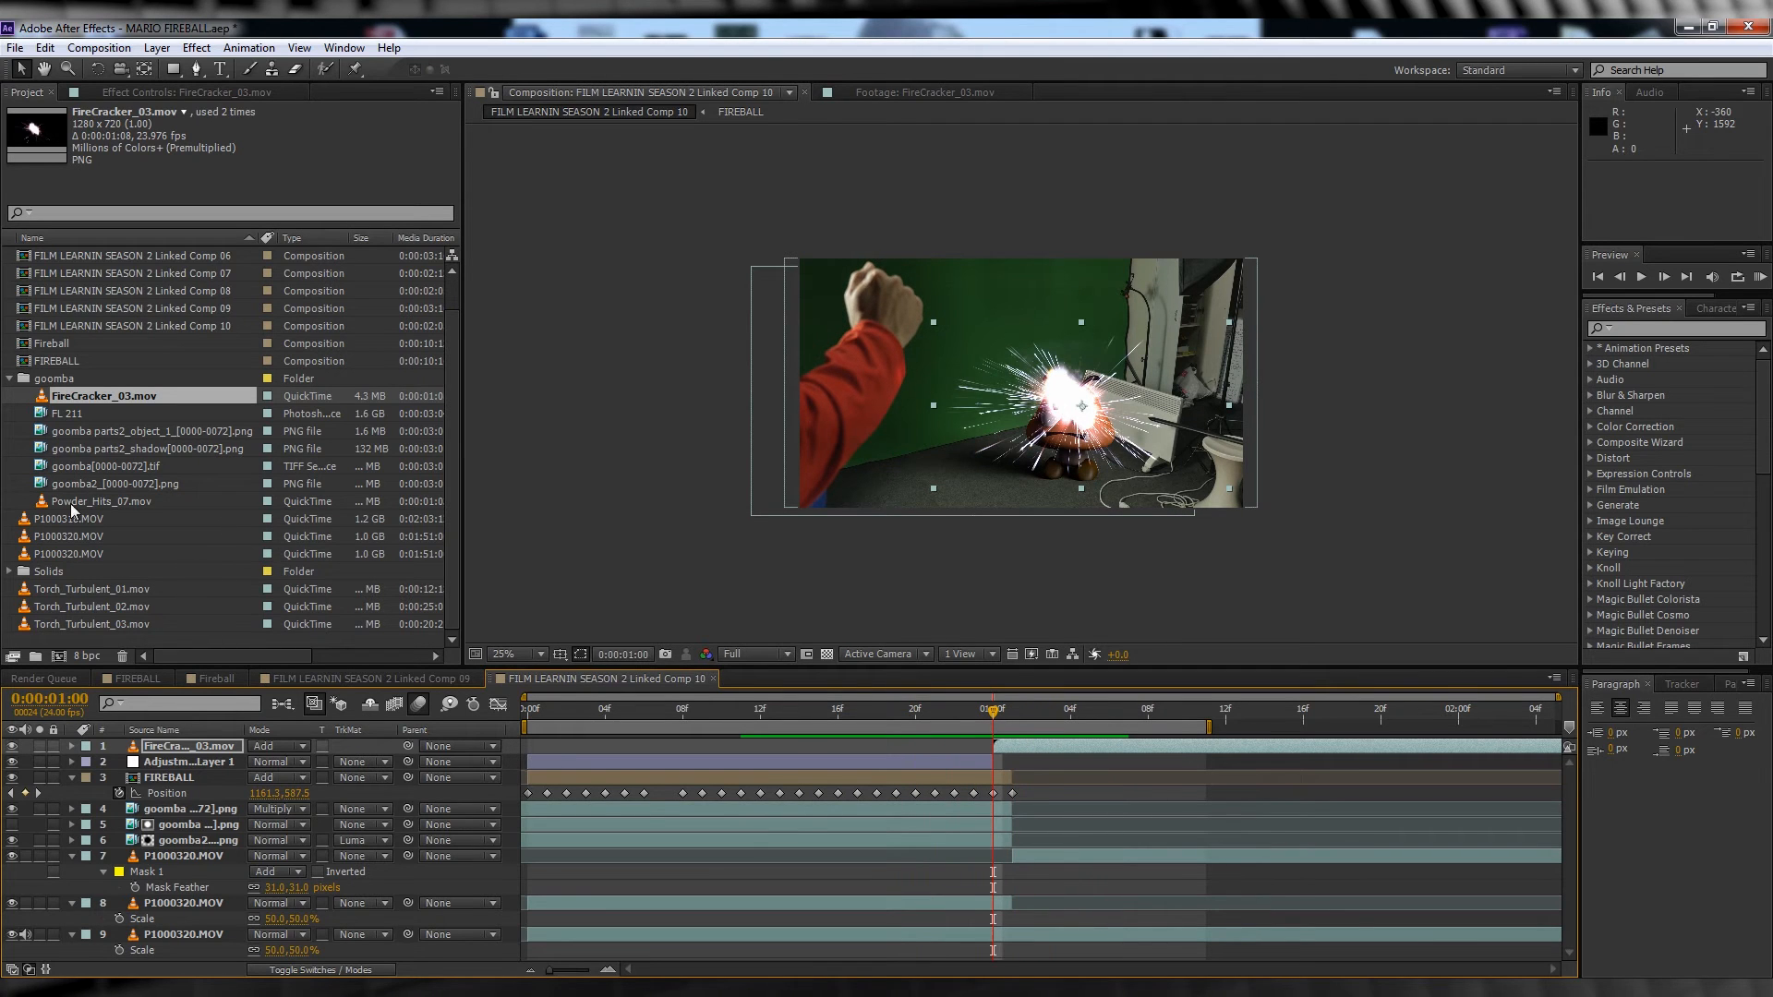
left_click_drag(74, 506, 997, 753)
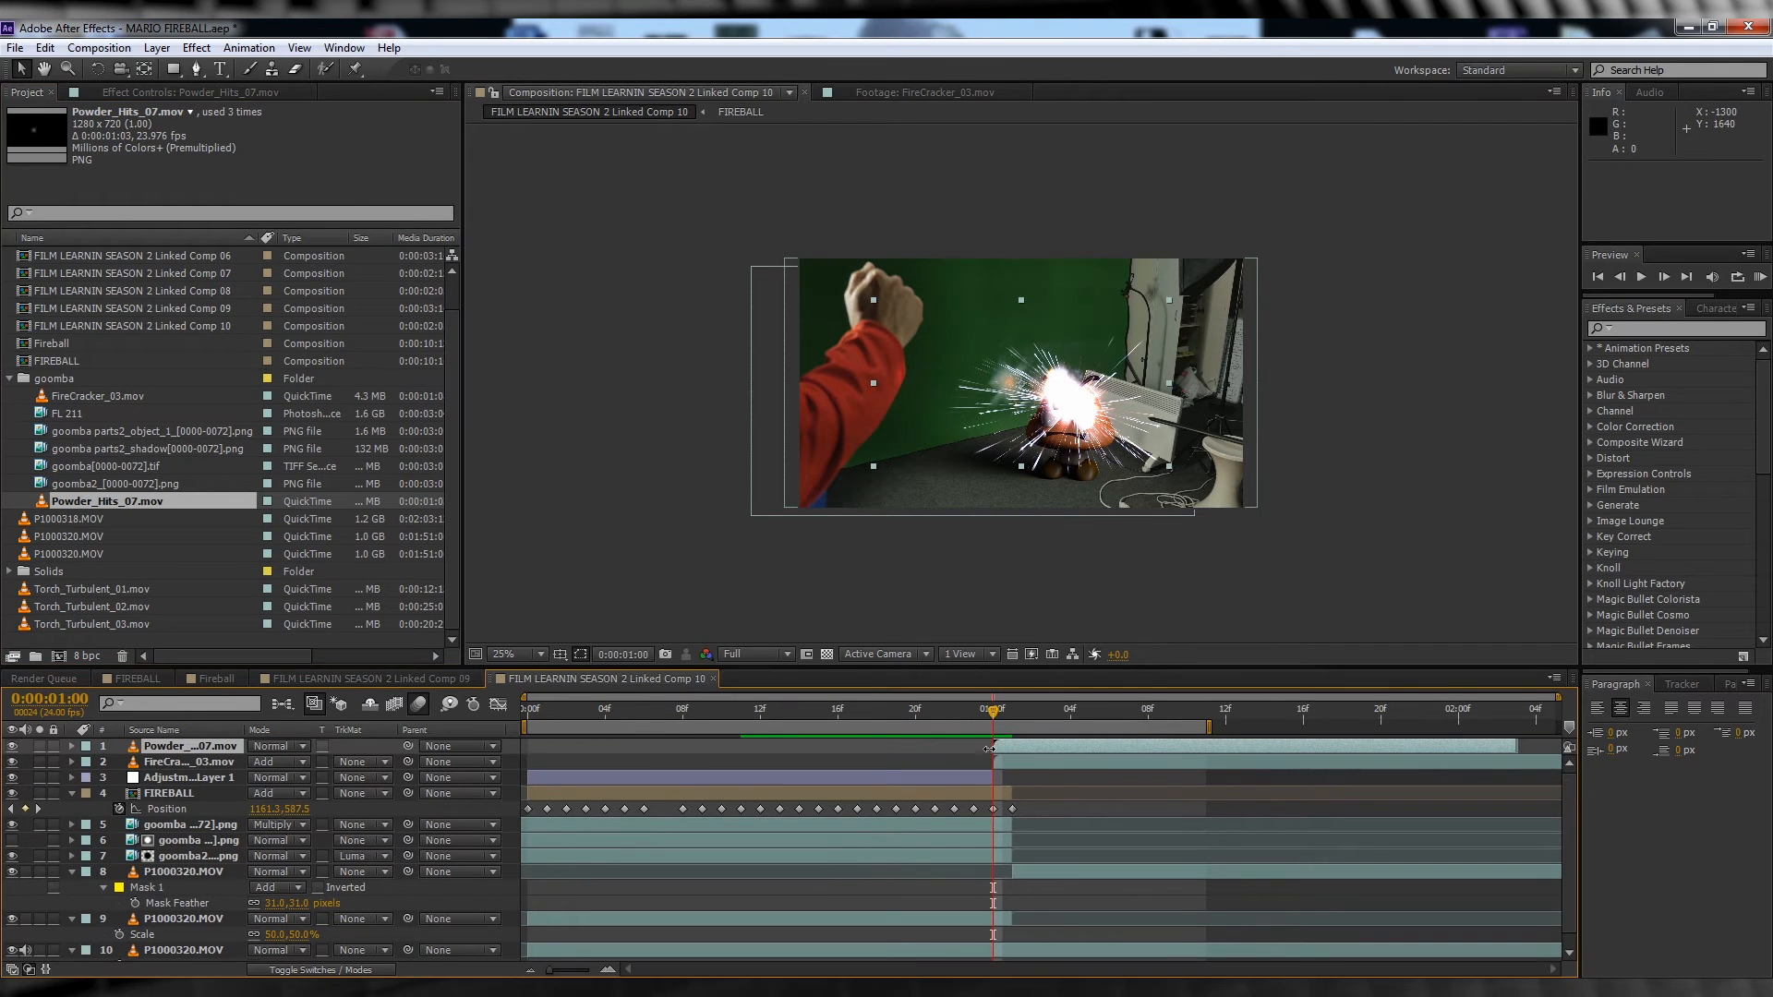
left_click_drag(986, 381, 1048, 397)
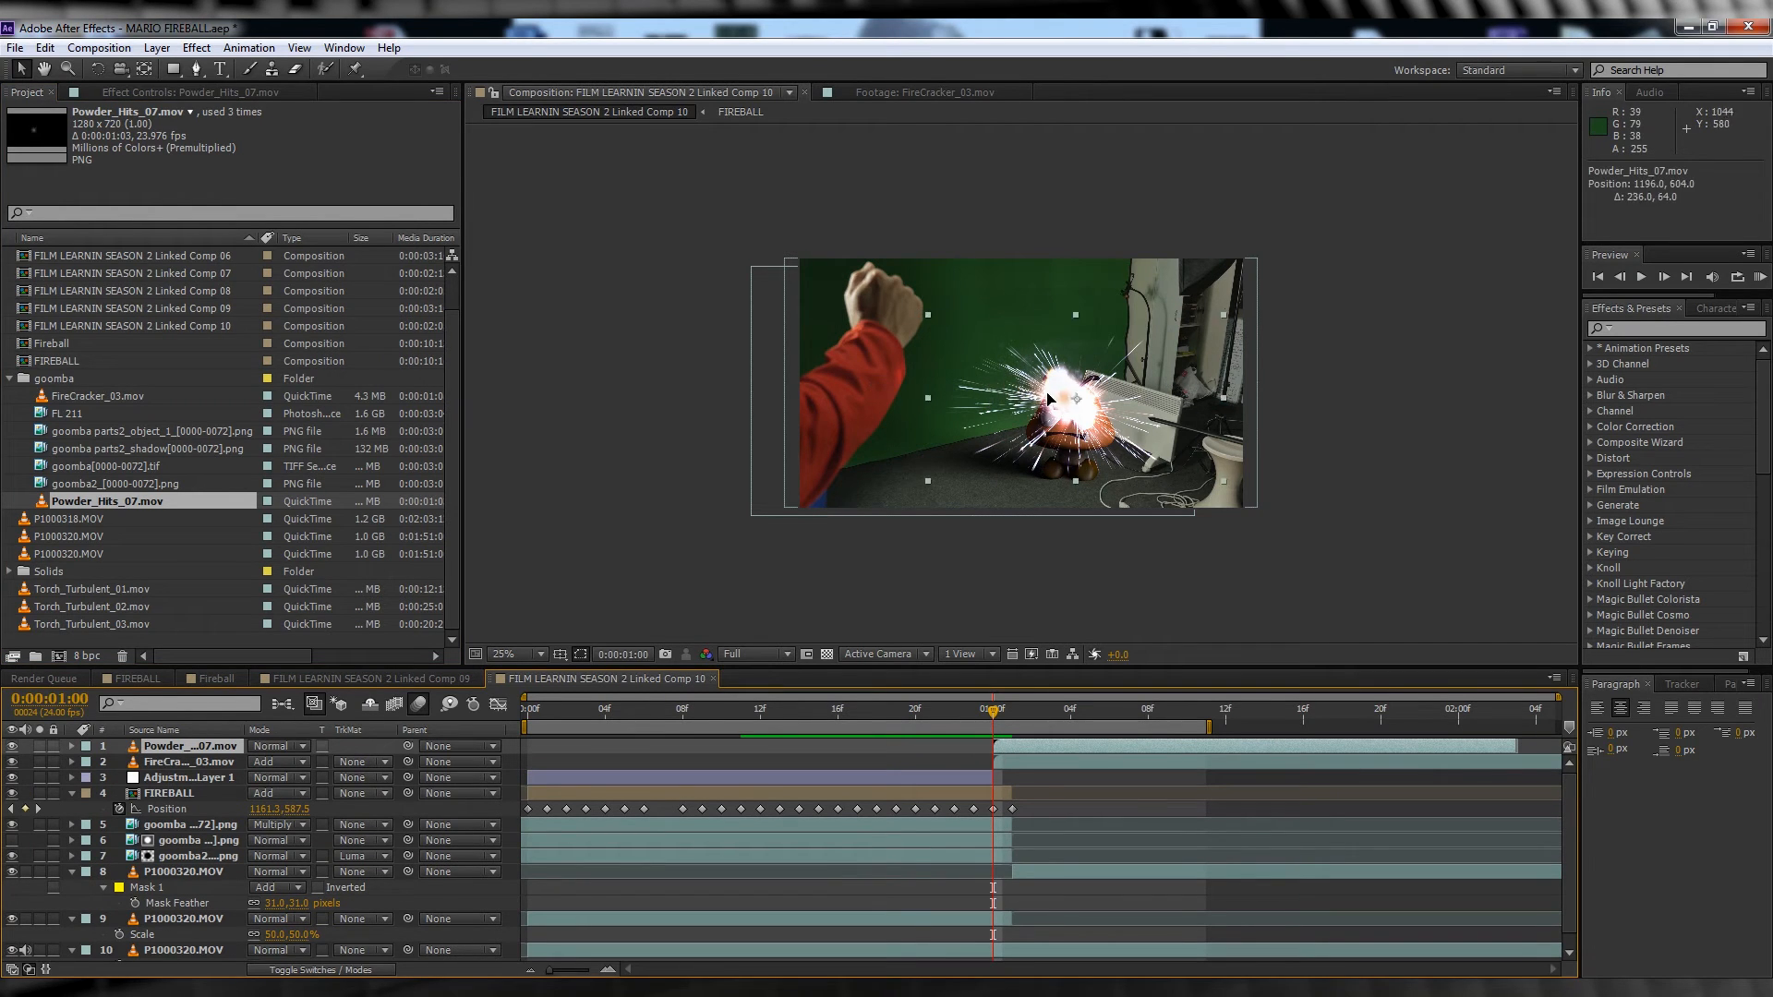
left_click_drag(1052, 746, 1027, 714)
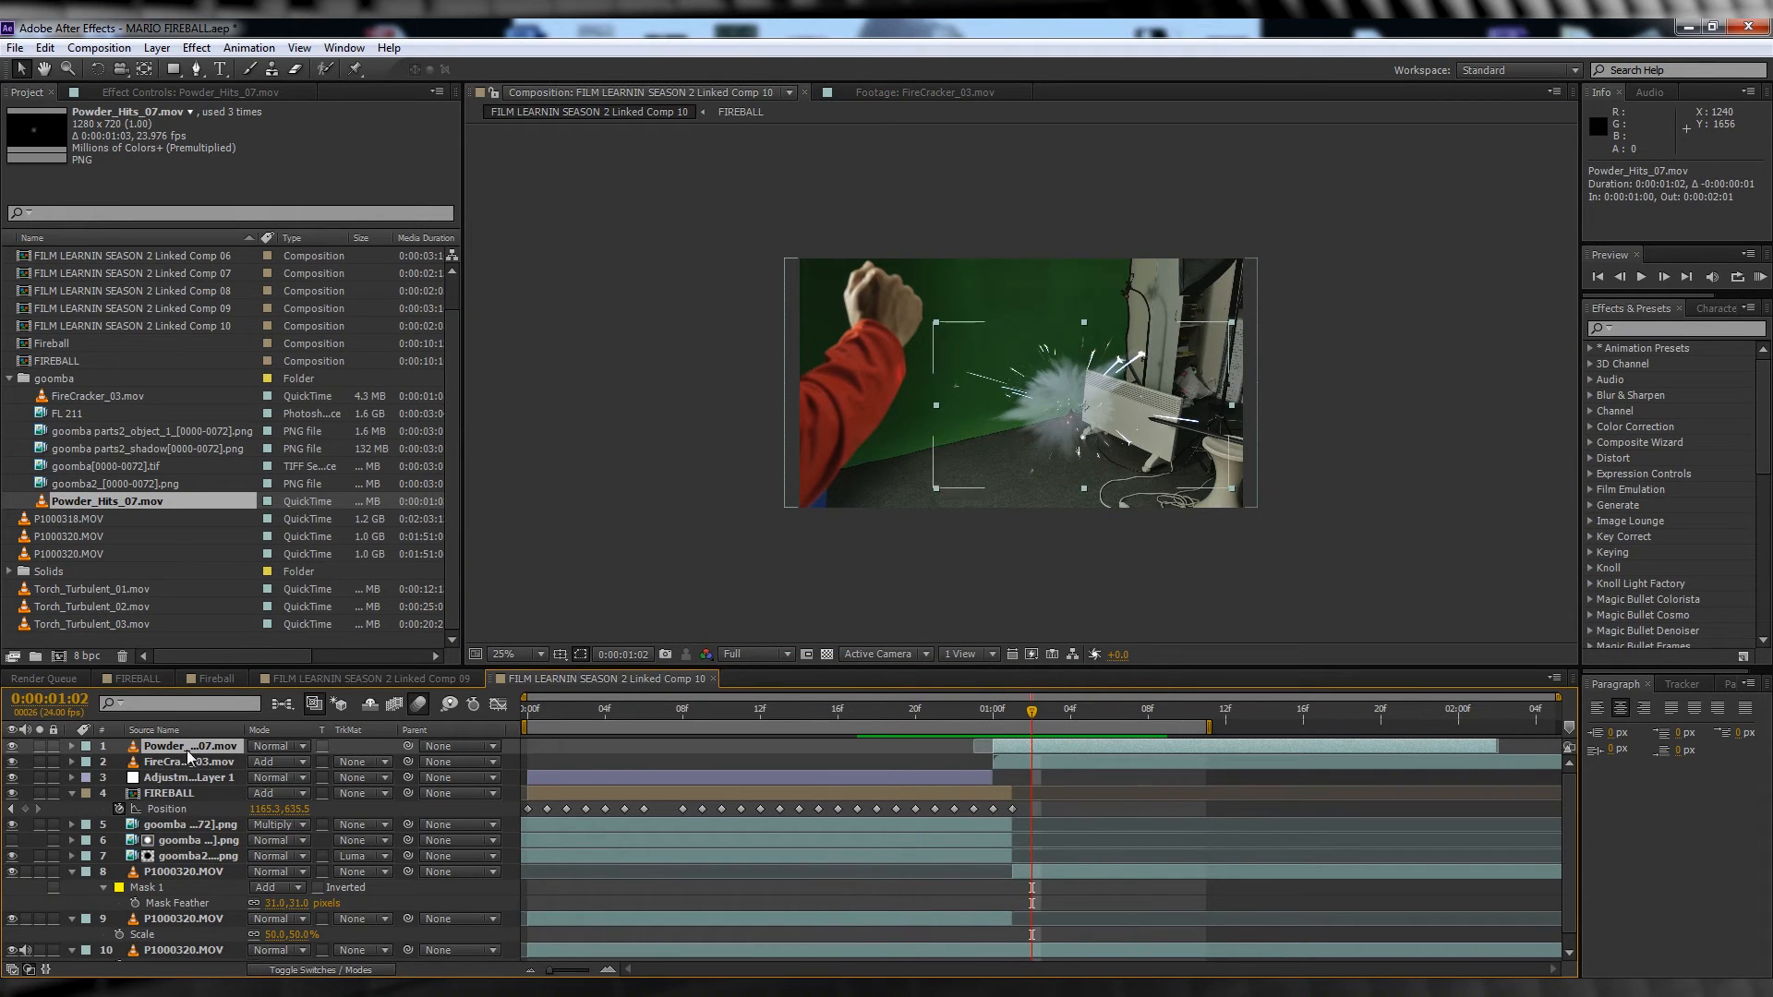
Step: Duplicate the powder hit layer and set the lower copy's blending mode to Add
key("ctrl+d")
left_click(280, 762)
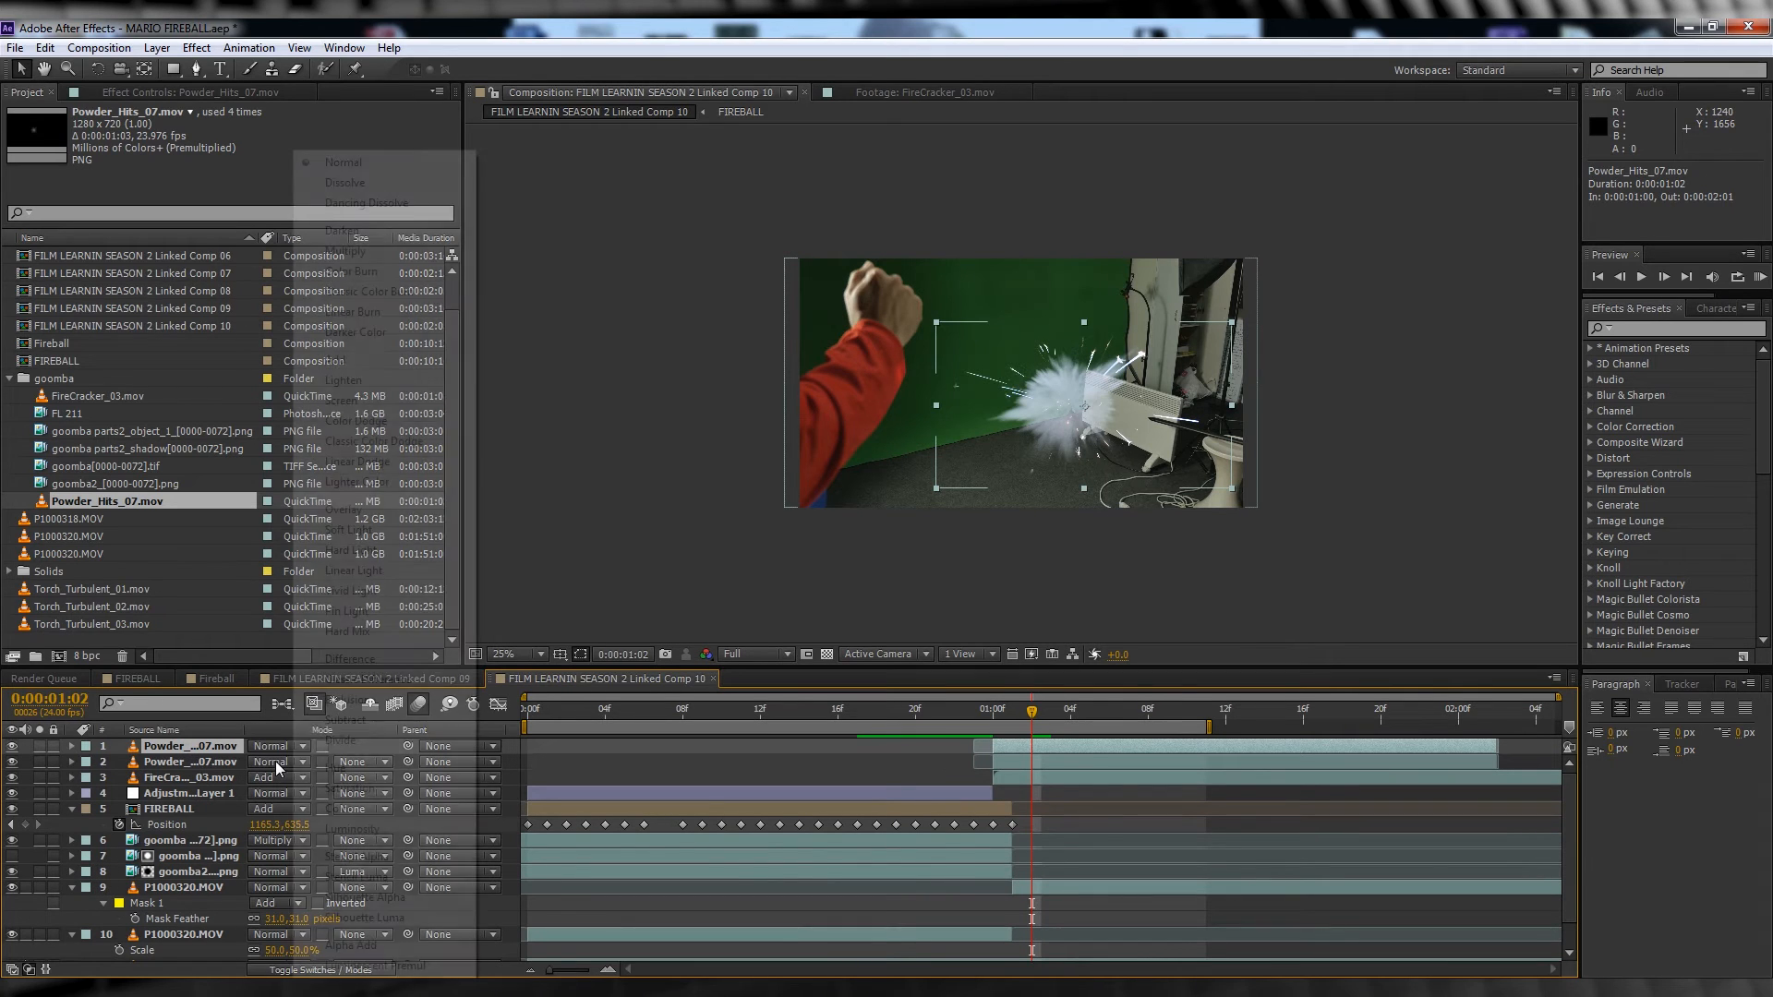
left_click(336, 363)
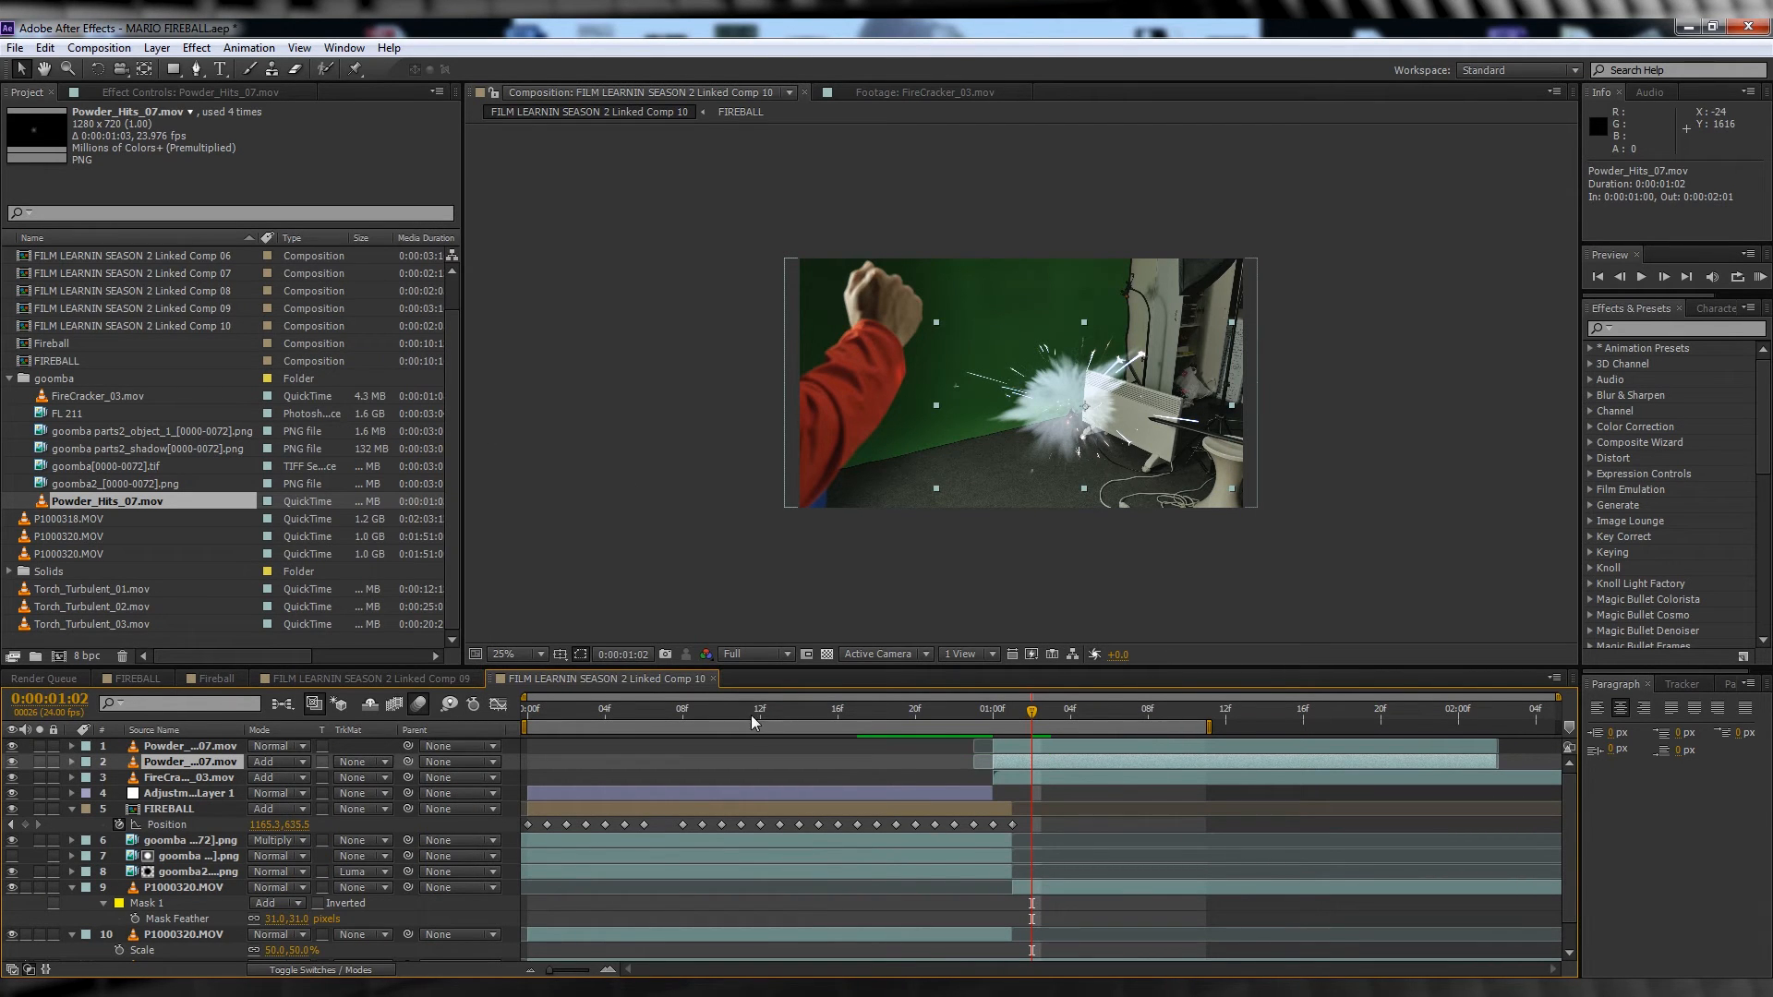
Step: Start the work area at 0:00:00:17 and preview the fireball hitting the goomba
left_click(850, 712)
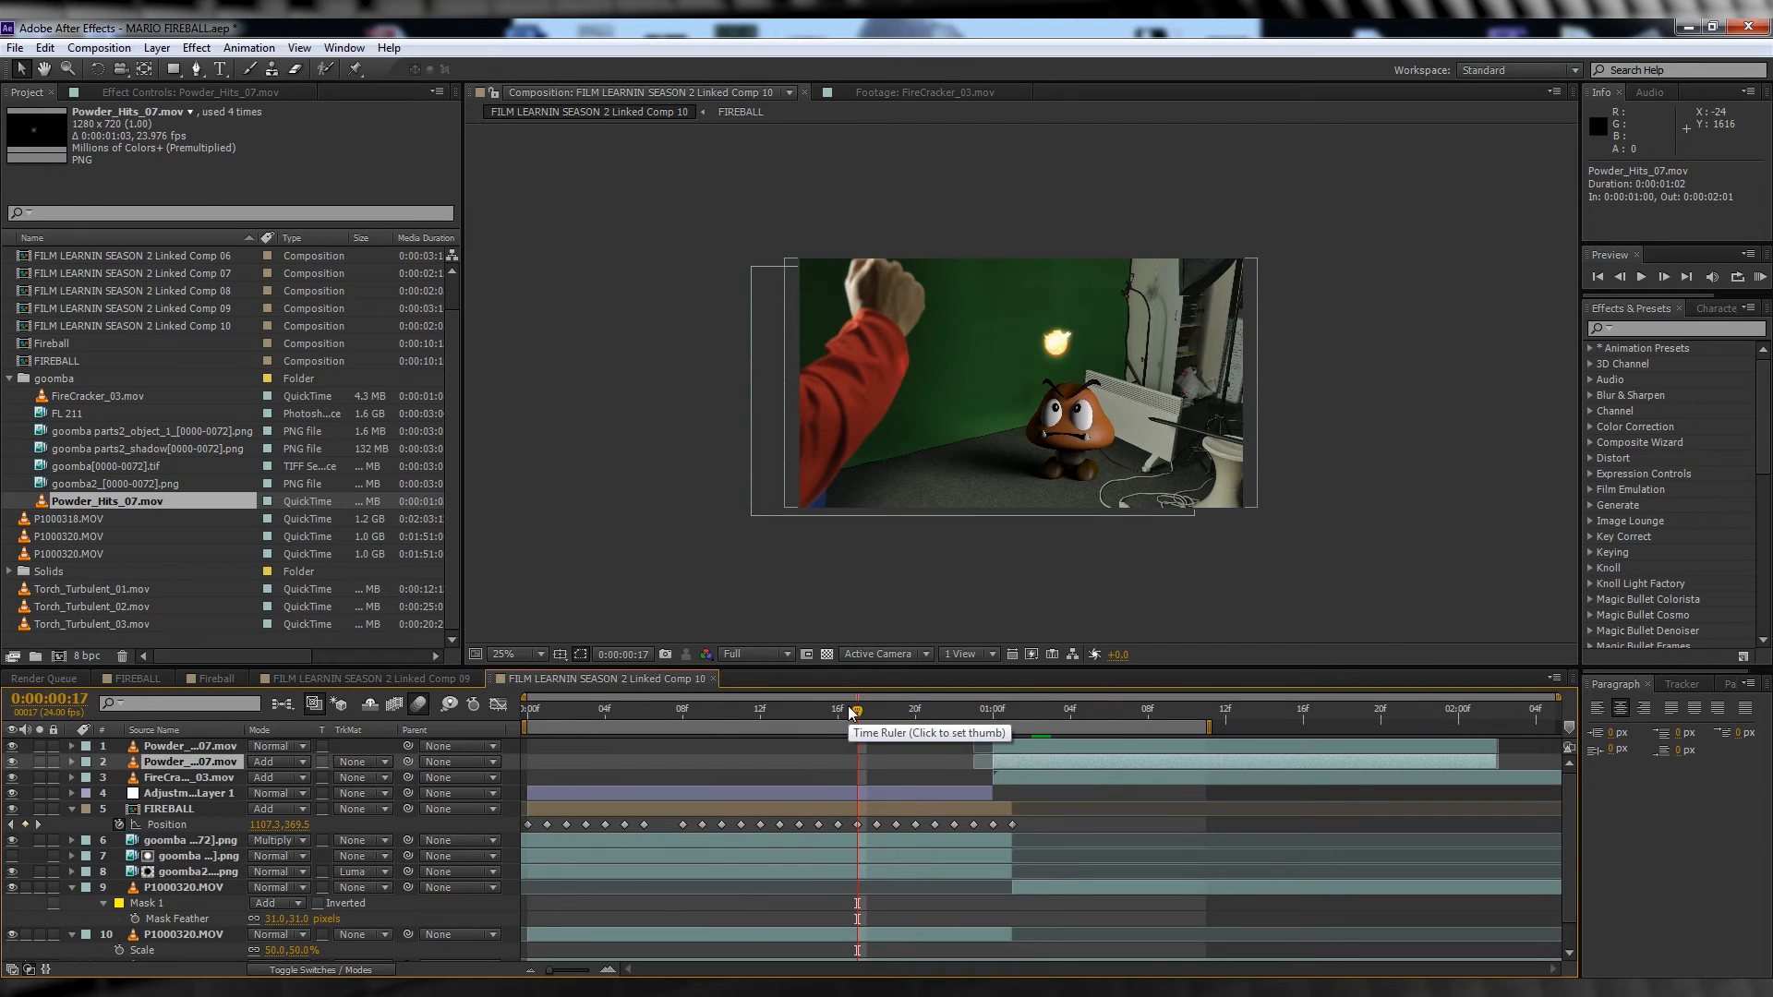
key("b")
key("space")
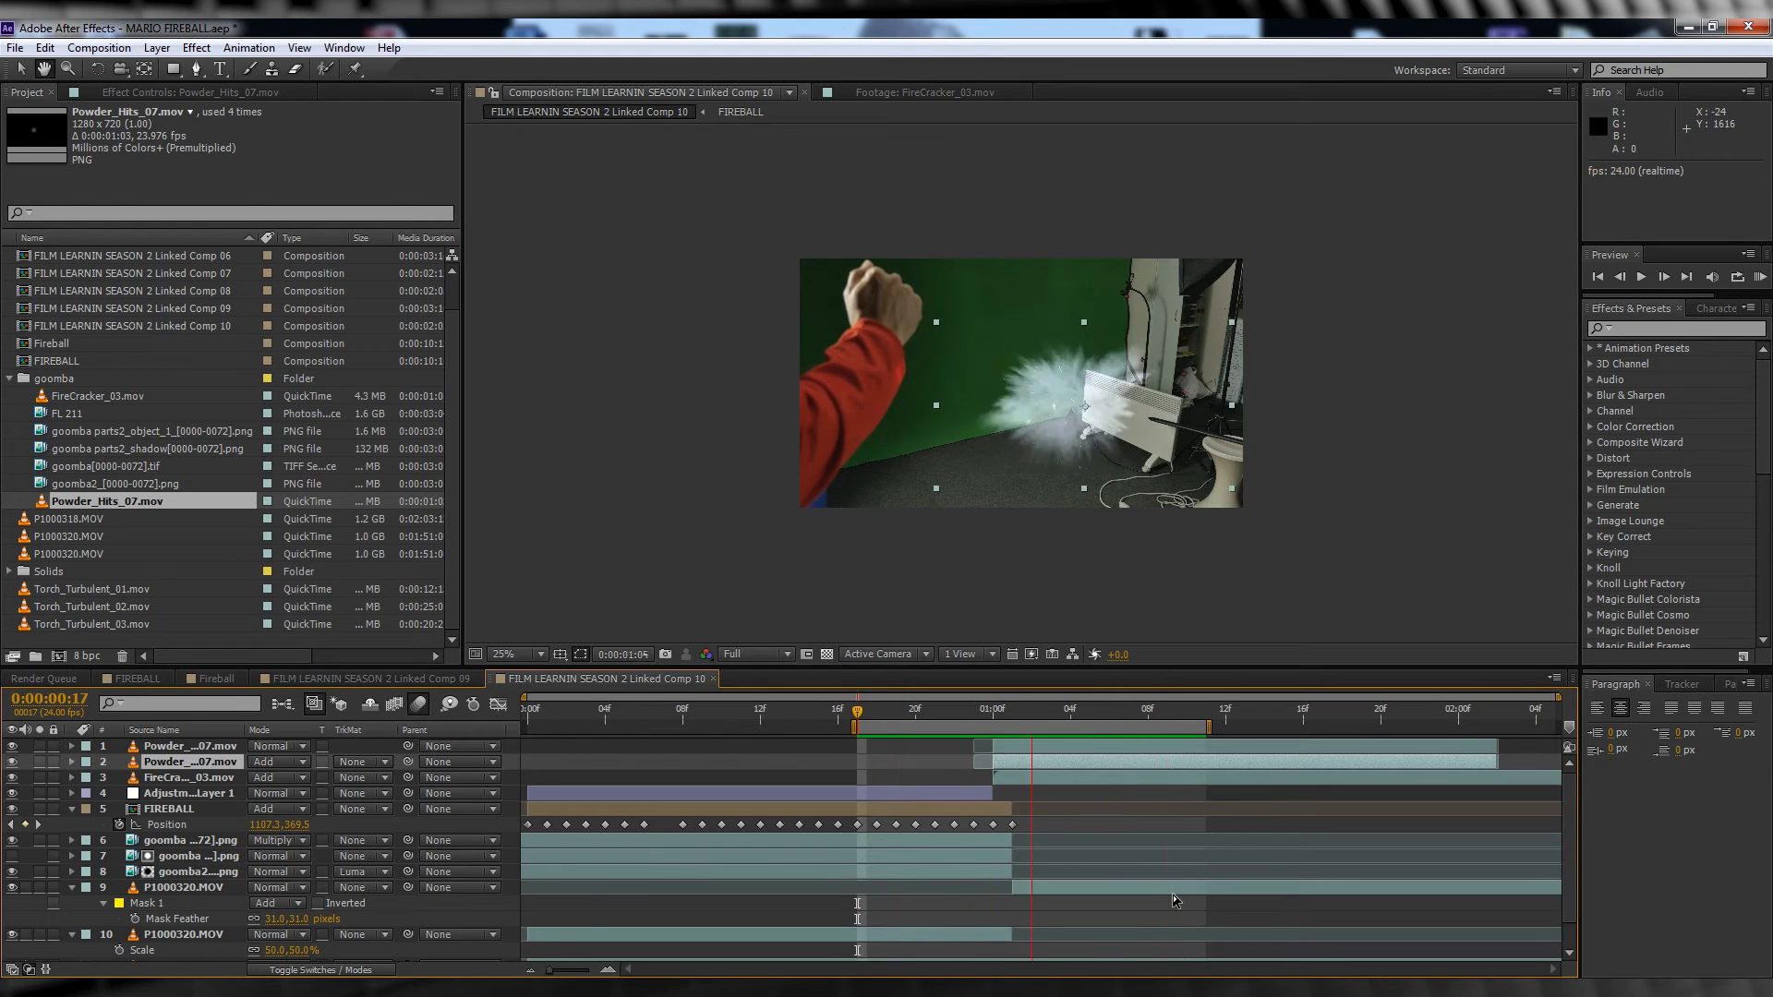
key("space")
left_click(1202, 833)
key("space")
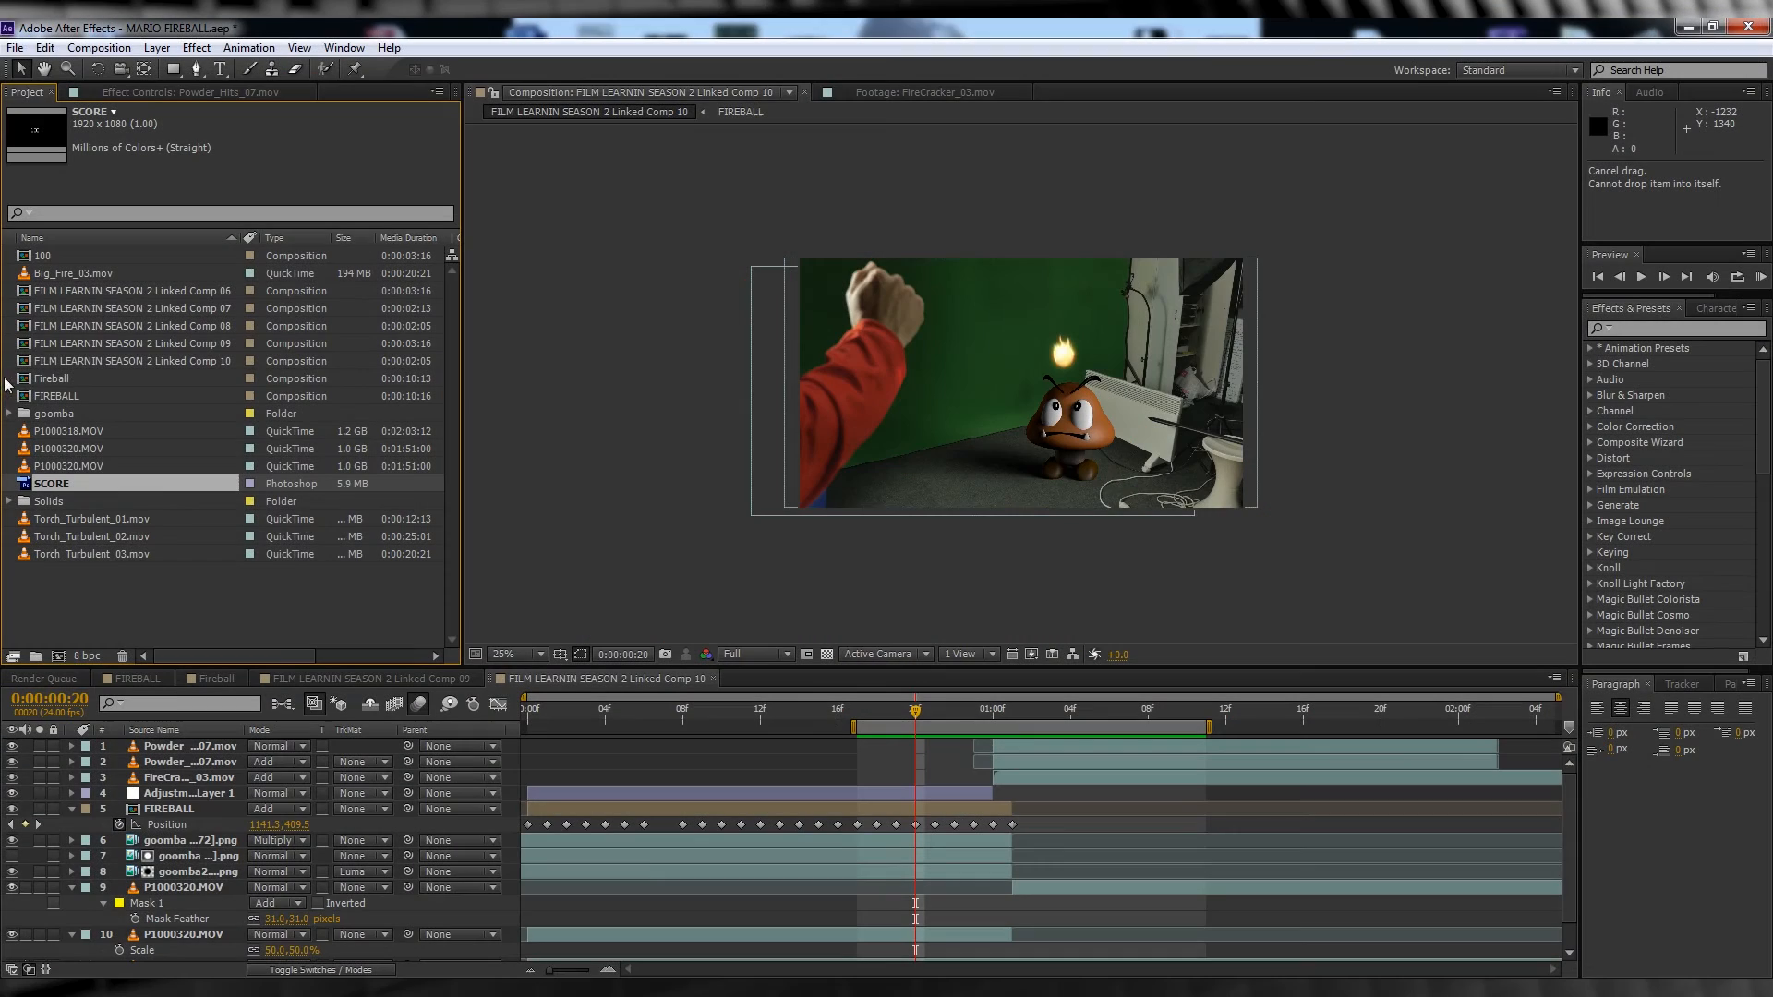
Step: Add SCORE as the topmost layer starting at 0:00:01:00 and move it to position 1172, 452 above the explosion
left_click_drag(48, 489, 164, 747)
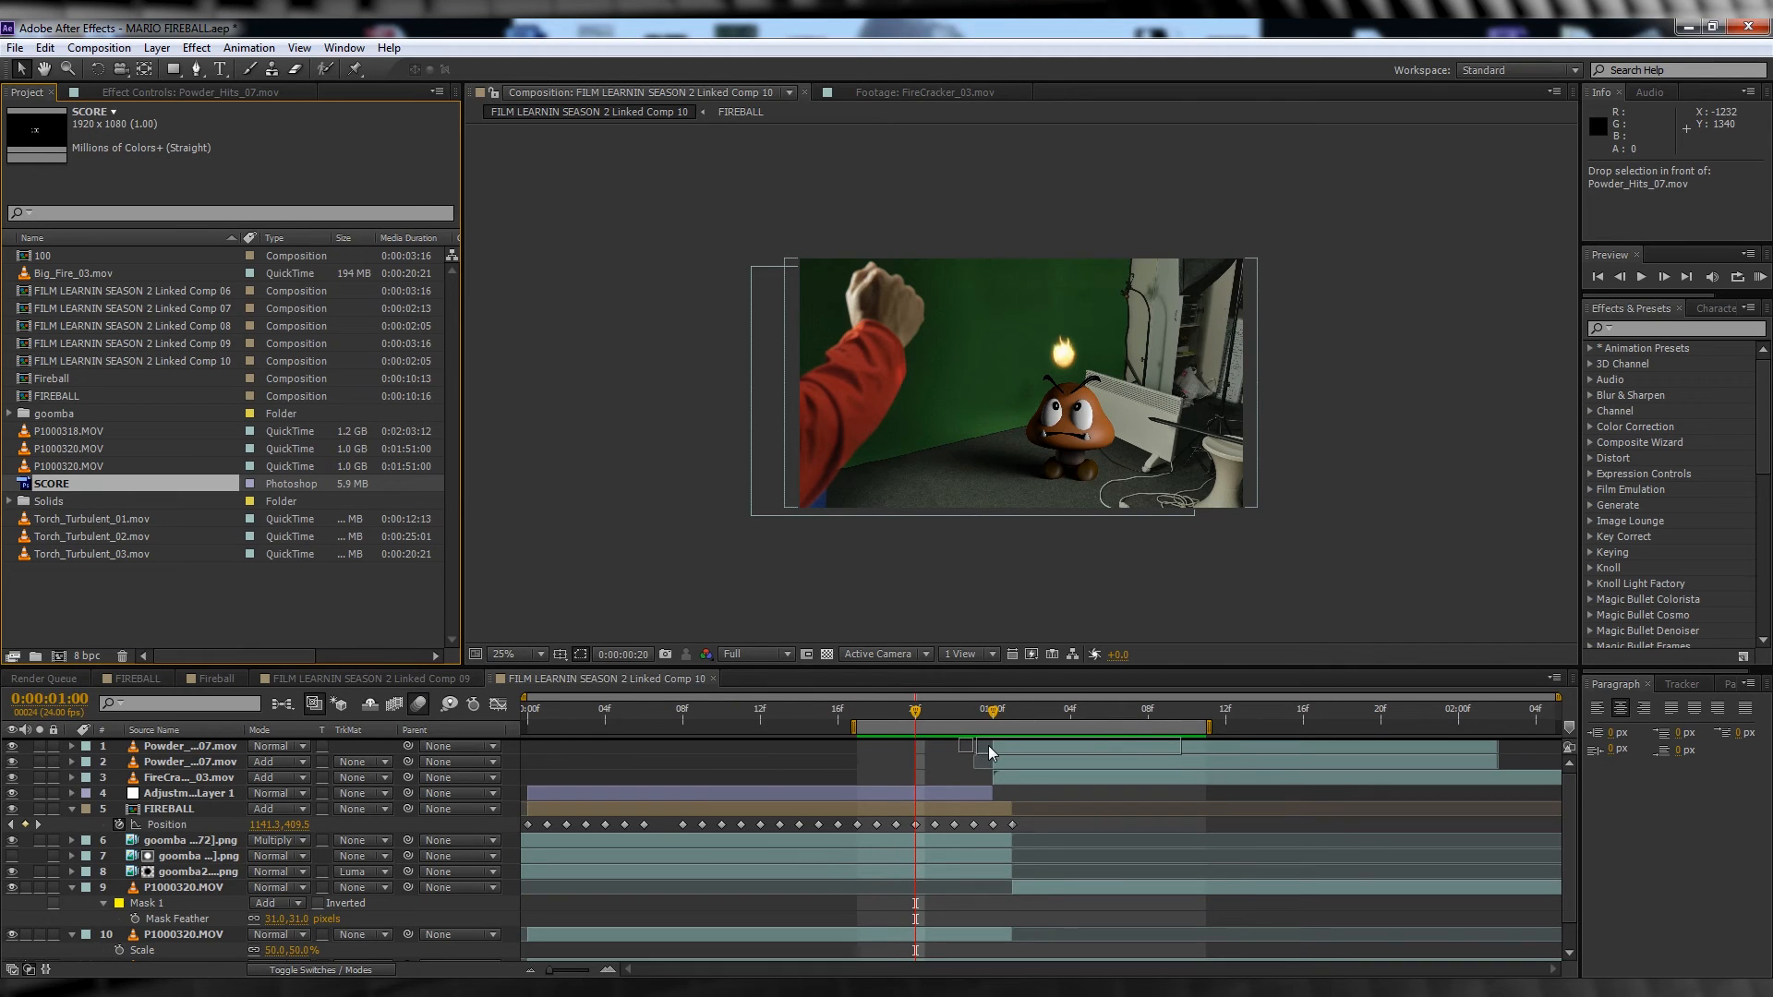
left_click_drag(989, 752, 993, 709)
left_click_drag(999, 389, 1049, 372)
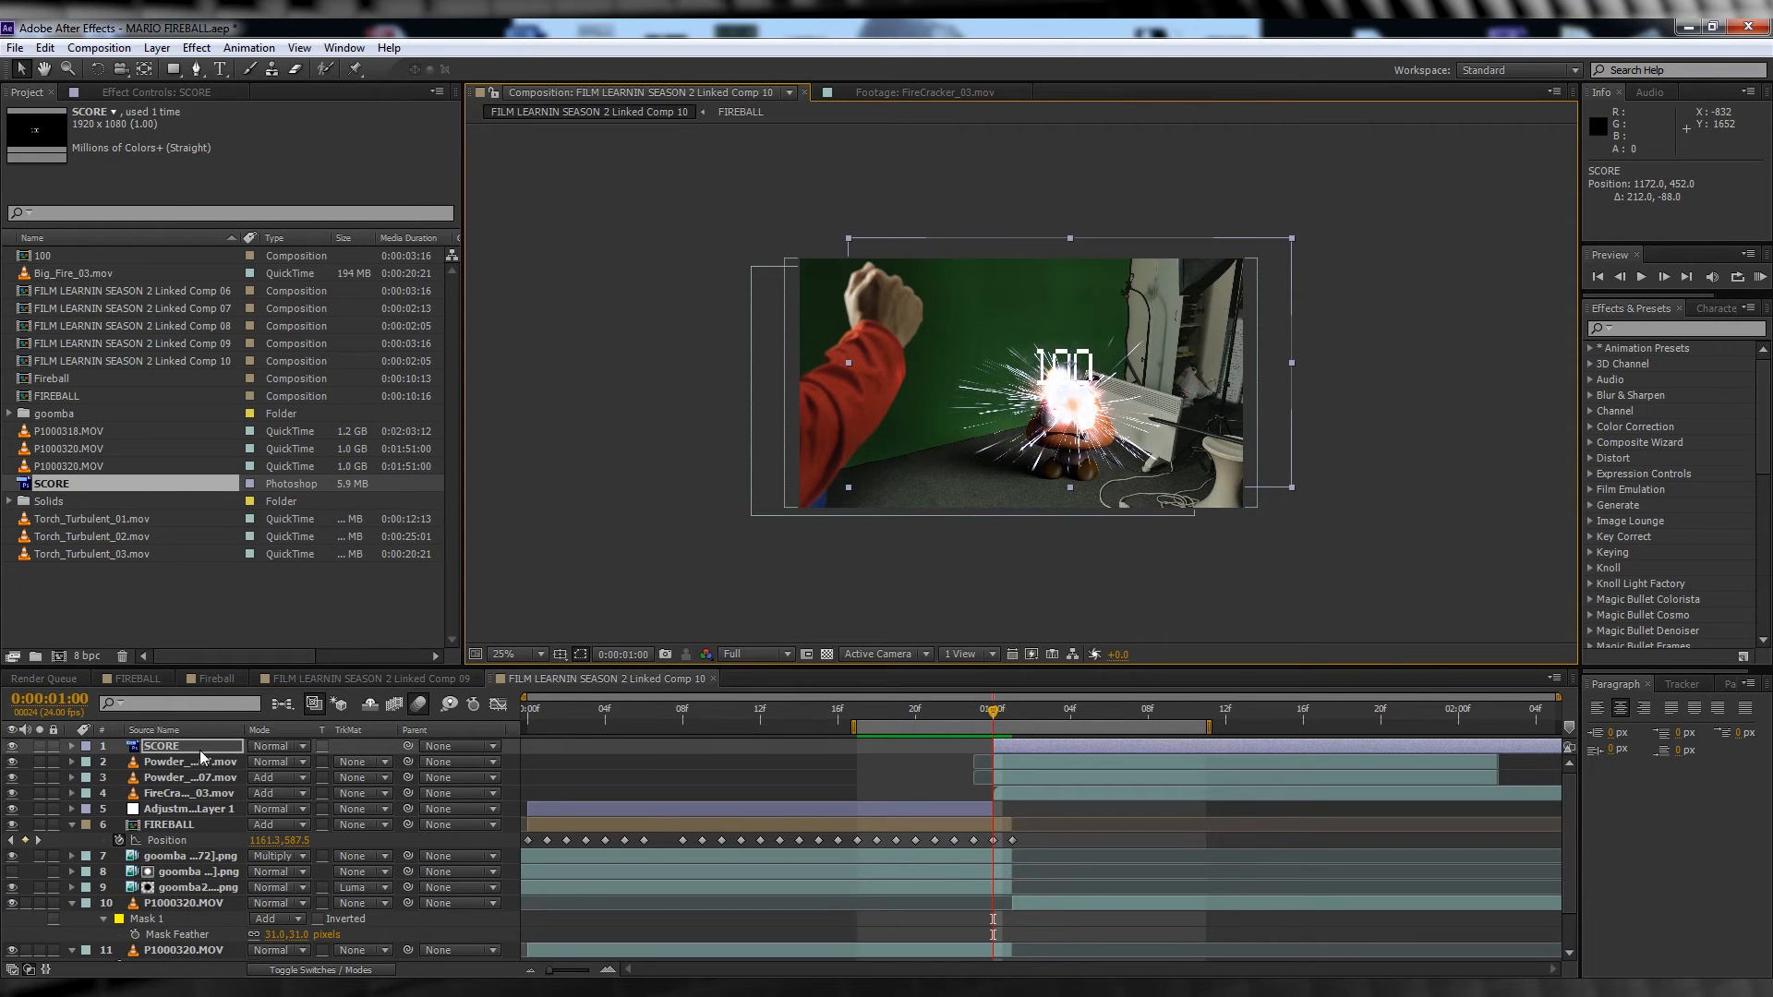
Step: Animate the SCORE layer's position from 0:00:01:00, moving it up out of frame to 1168, -200 at 0:00:01:15
key("p")
left_click(119, 762)
left_click_drag(993, 709, 1284, 711)
left_click_drag(1076, 361, 1078, 211)
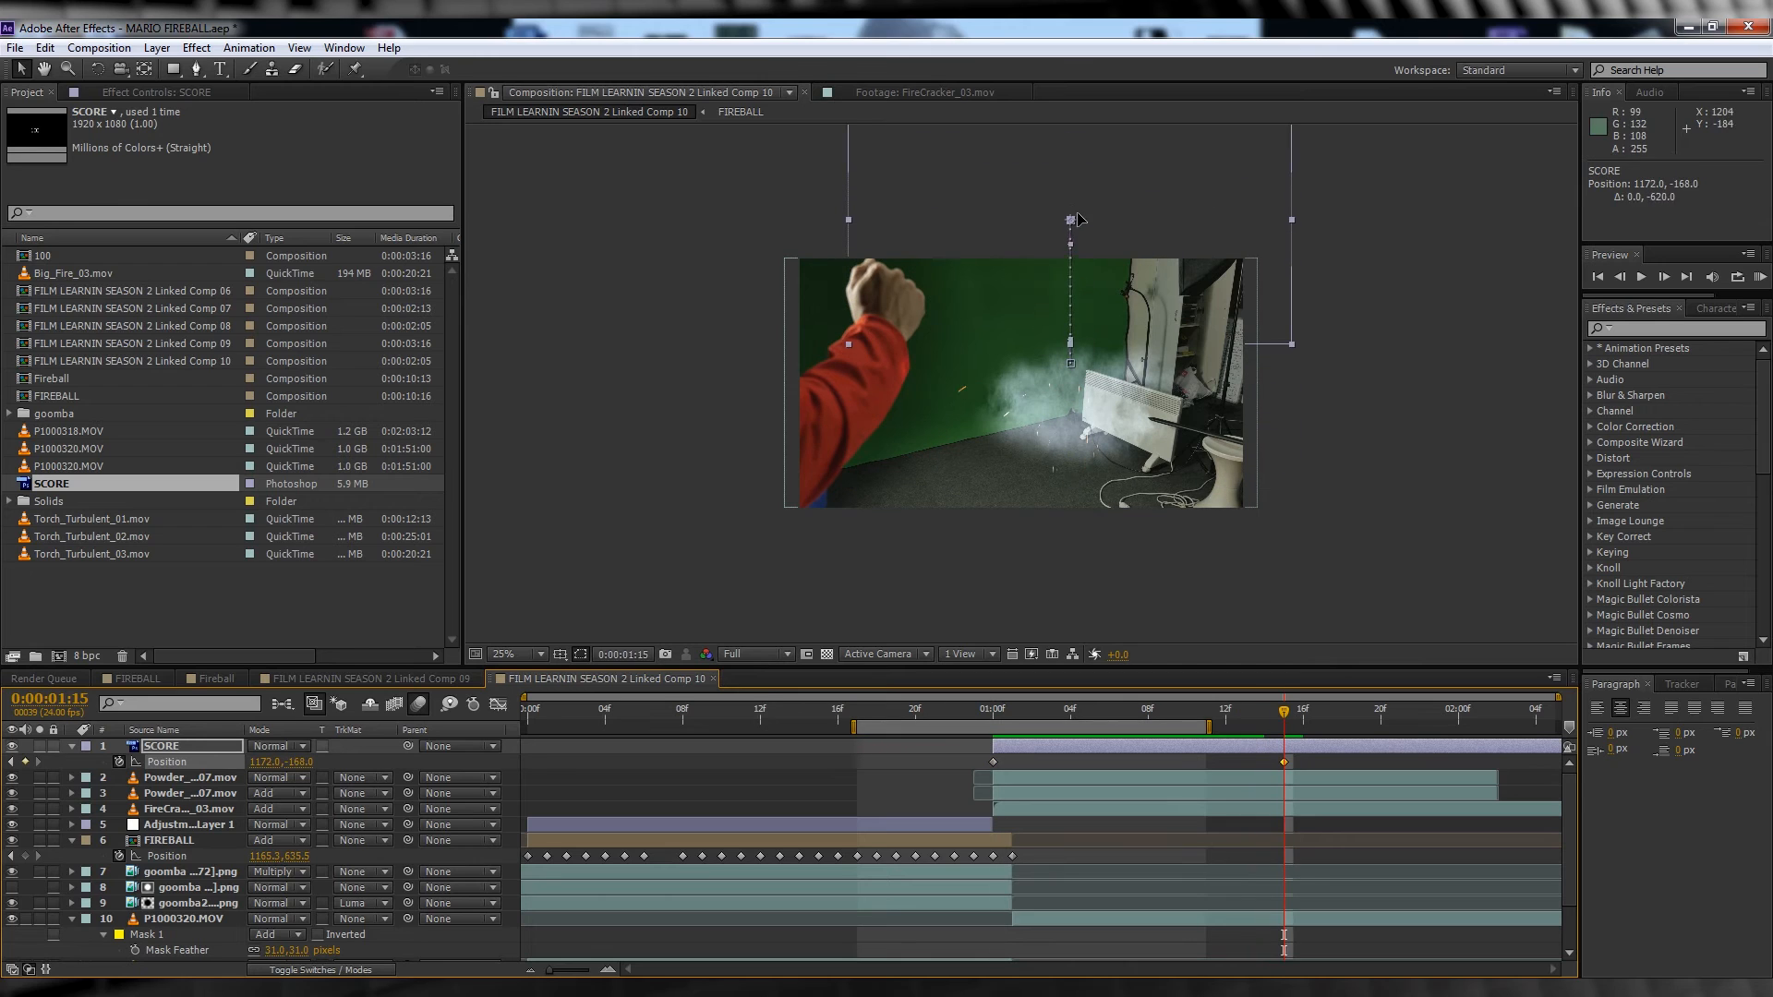
Step: Set the work area from 0:00:00:00 to 0:00:01:17 and preview the whole shot
left_click_drag(1209, 728, 1344, 727)
left_click_drag(853, 727, 526, 727)
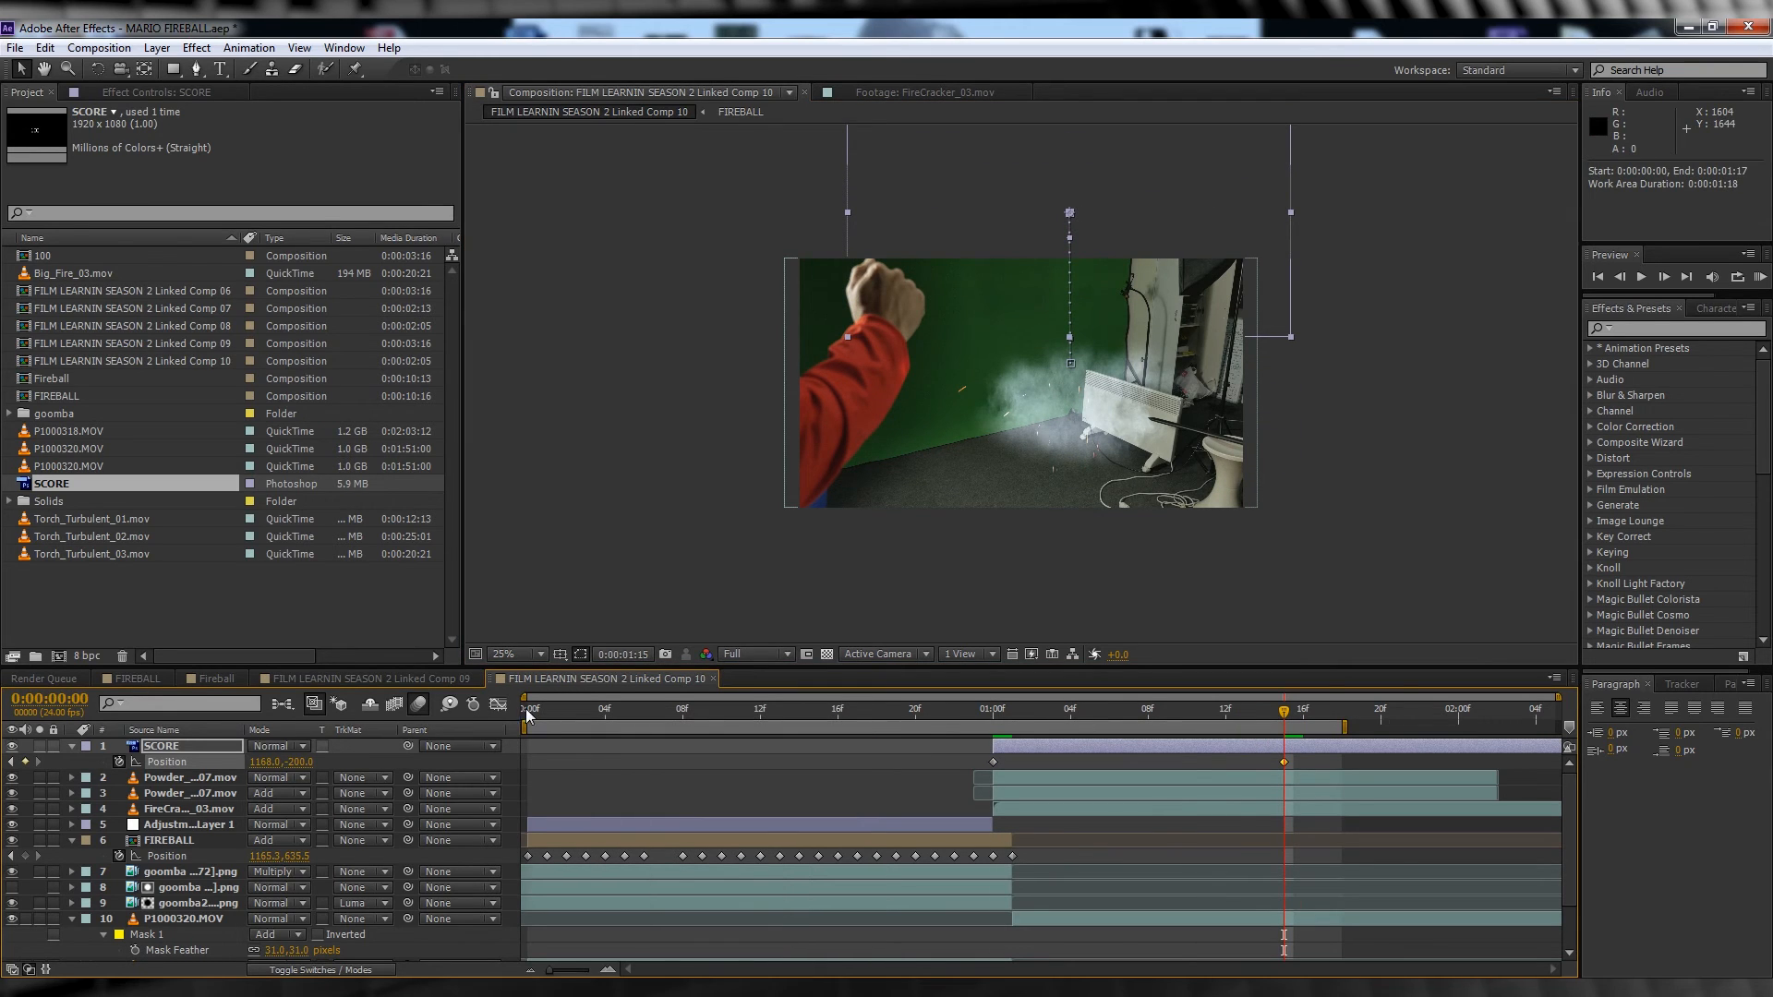
key("space")
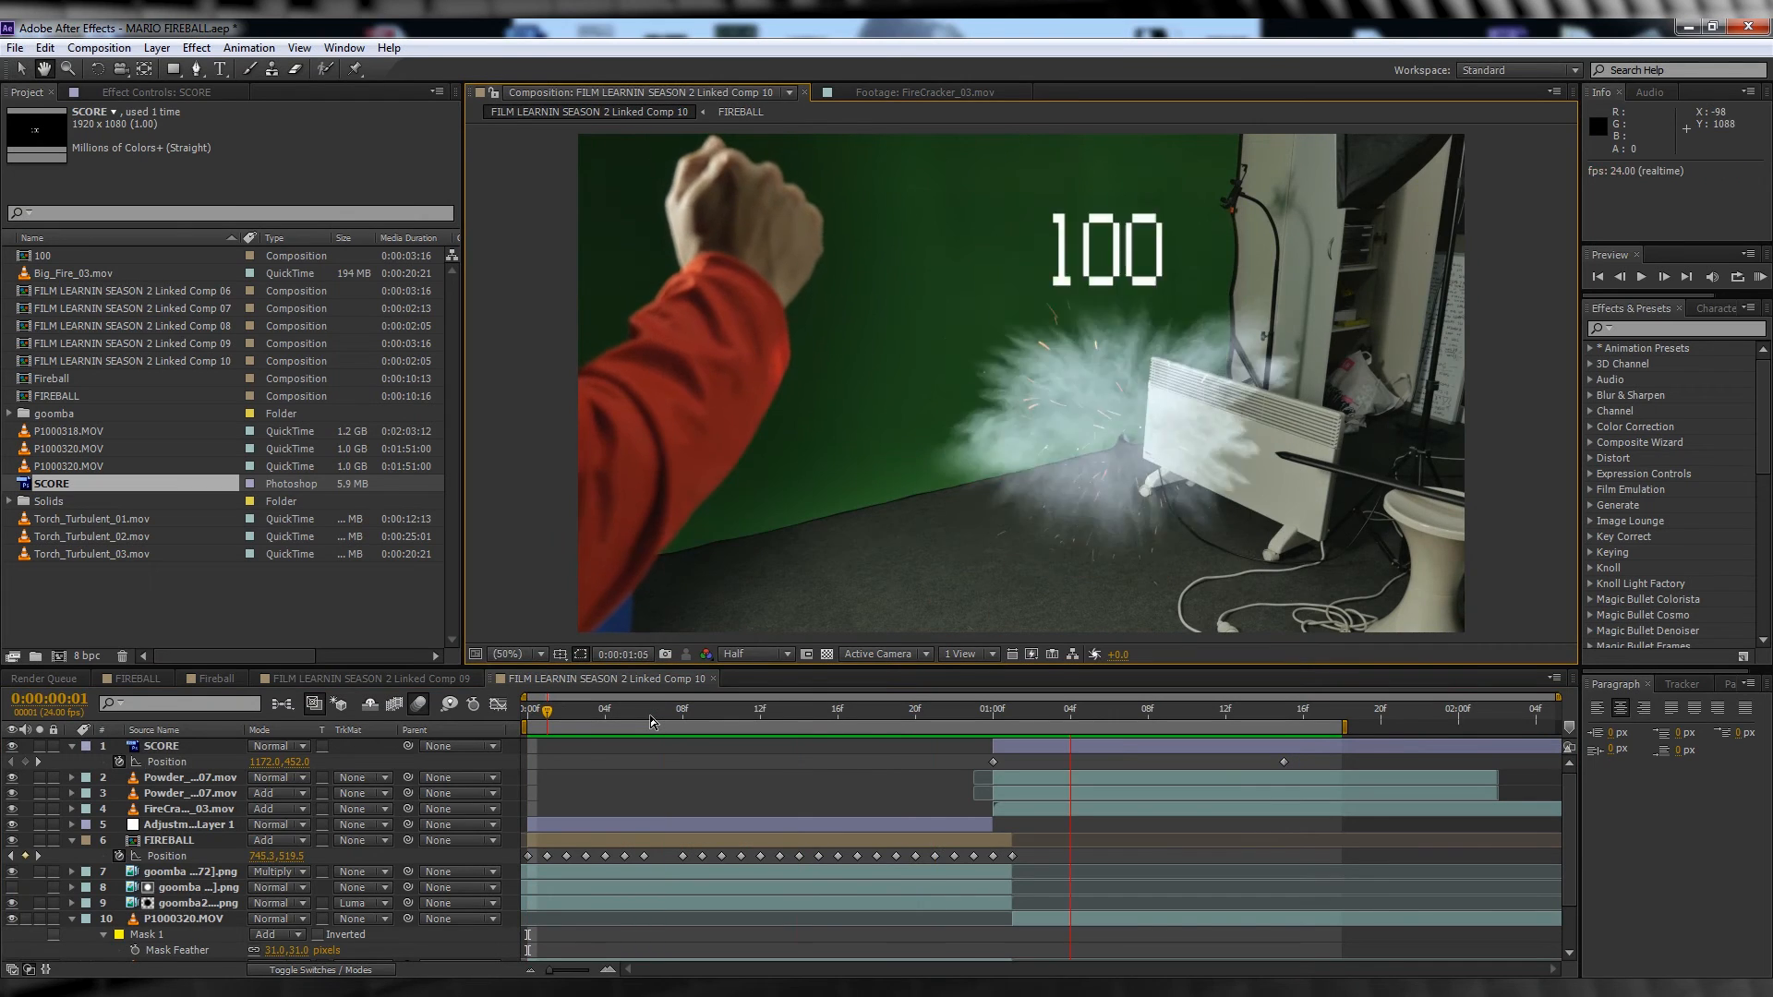